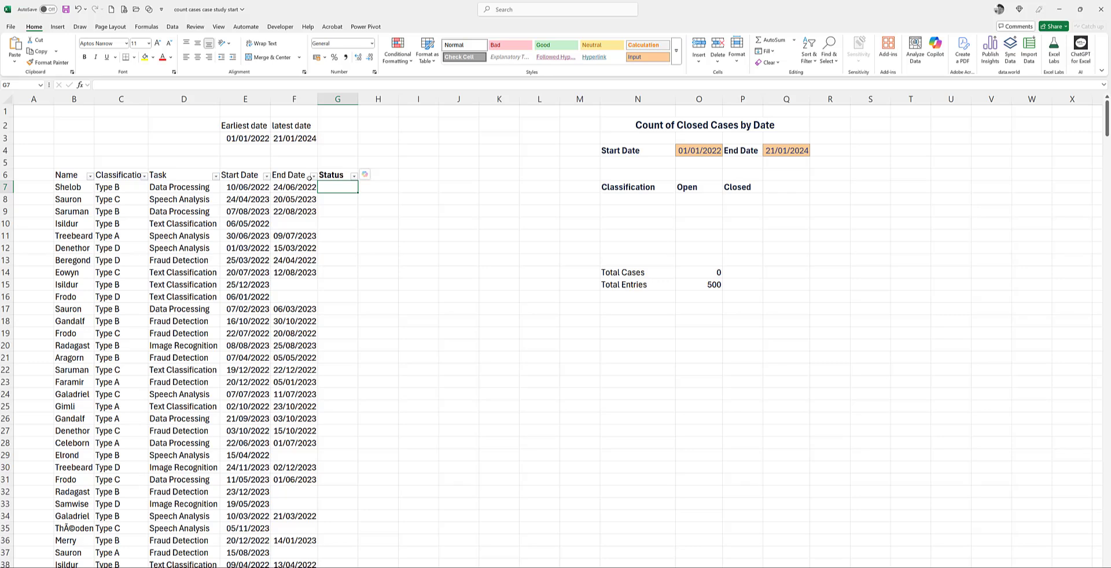
Step: Insert an IF function in G7 with the logical test ISNUMBER(F7), checking the first case's End Date
{"action": "left_click", "coordinate": [152, 29]}
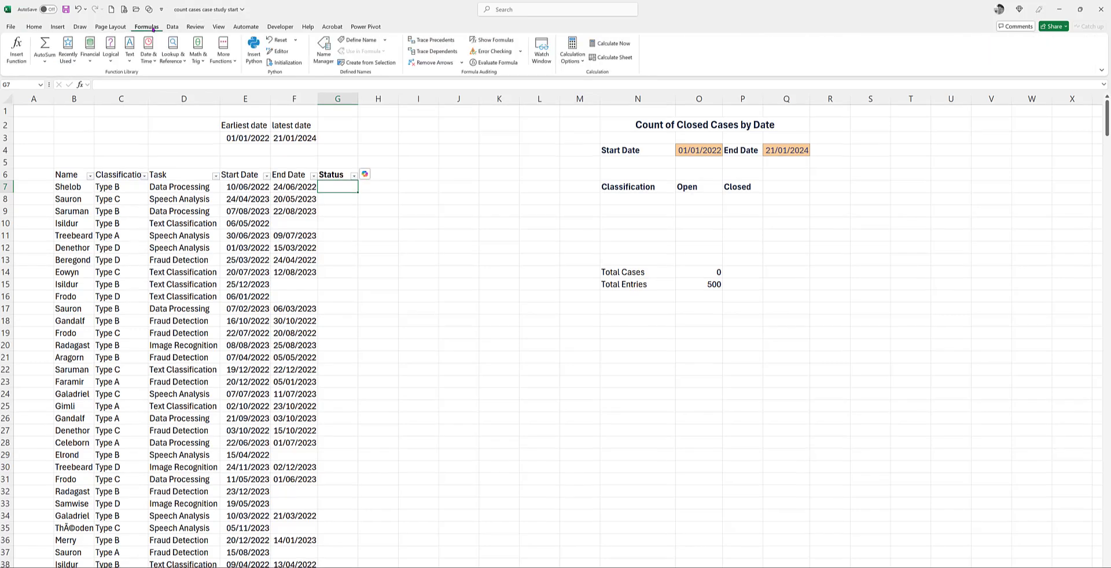
{"action": "left_click", "coordinate": [111, 55]}
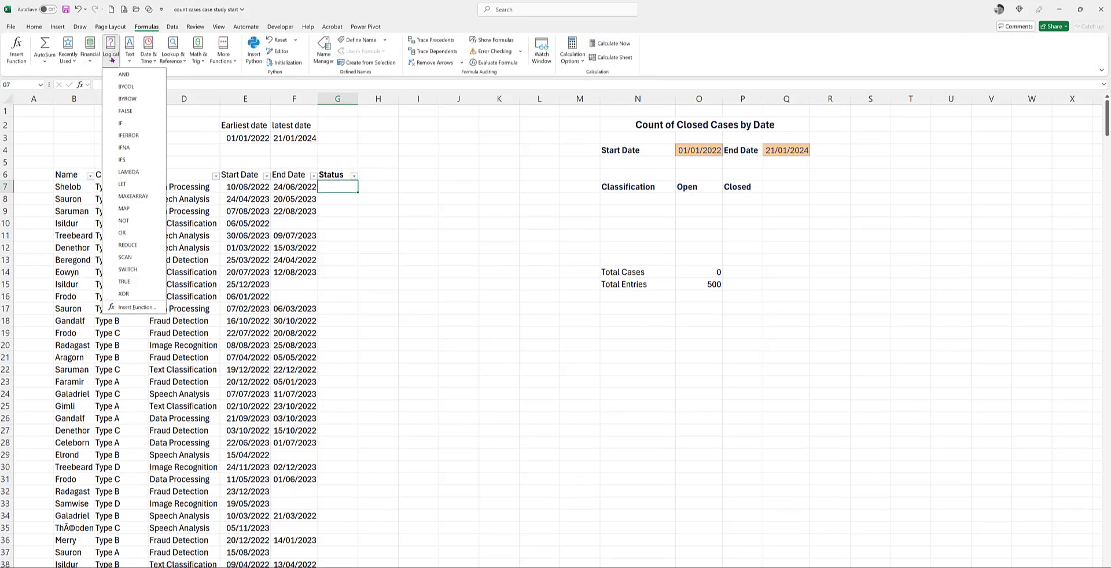
{"action": "left_click", "coordinate": [121, 122]}
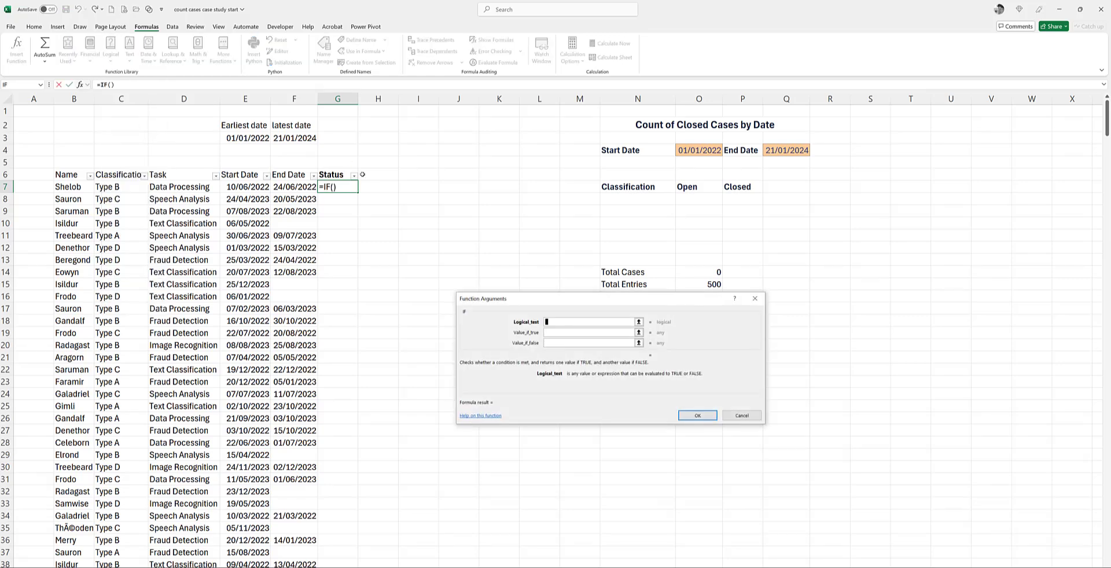
{"action": "type", "text": "isnumber"}
{"action": "left_click", "coordinate": [286, 188]}
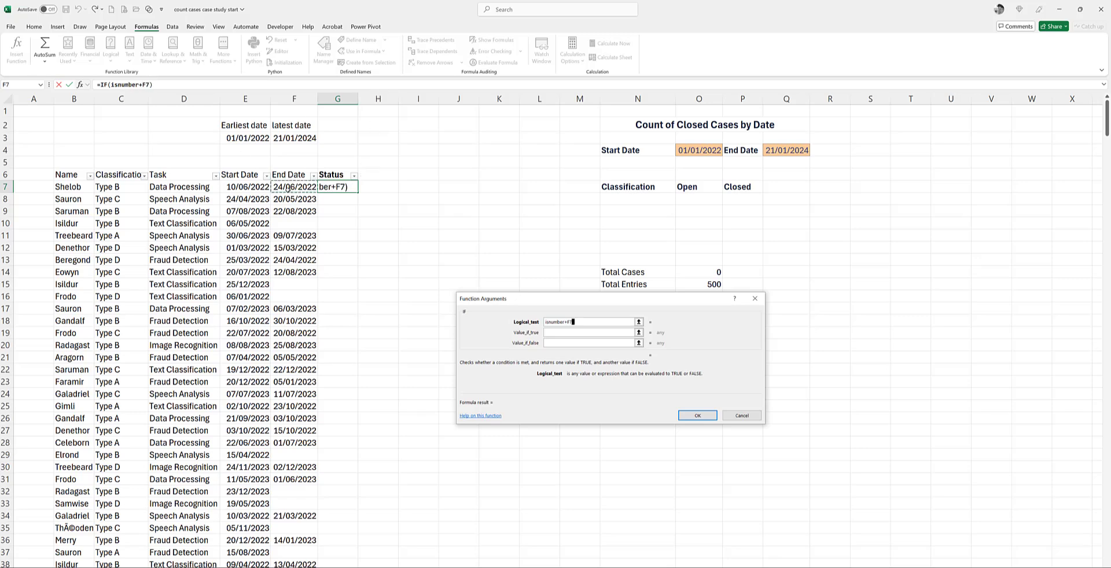
{"action": "type", "text": ")"}
{"action": "key", "text": "BackSpace"}
{"action": "key", "text": "BackSpace"}
{"action": "key", "text": "BackSpace"}
{"action": "key", "text": "BackSpace"}
{"action": "type", "text": "("}
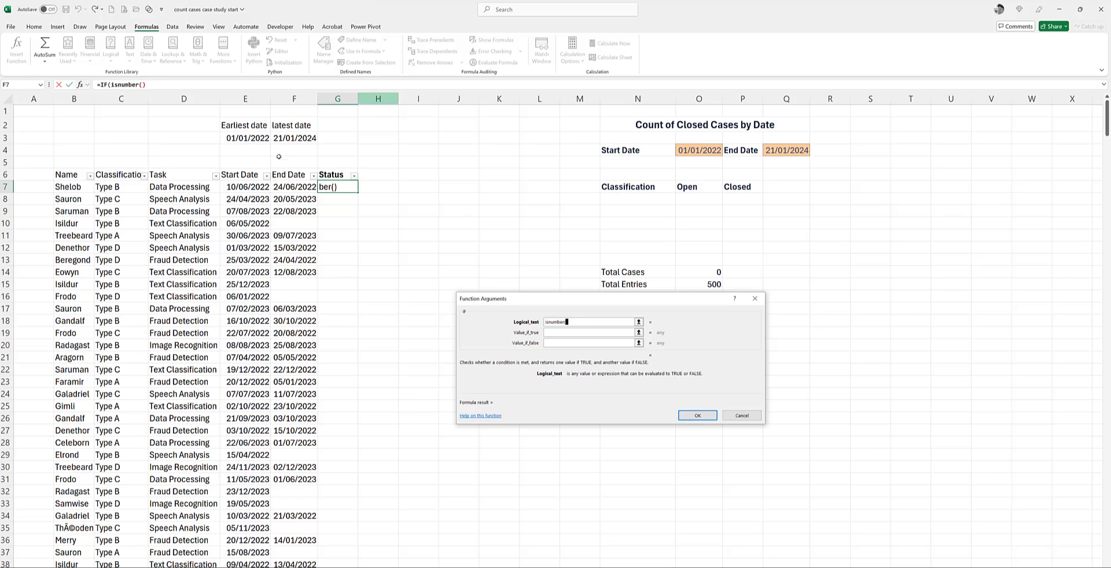
{"action": "left_click", "coordinate": [288, 186]}
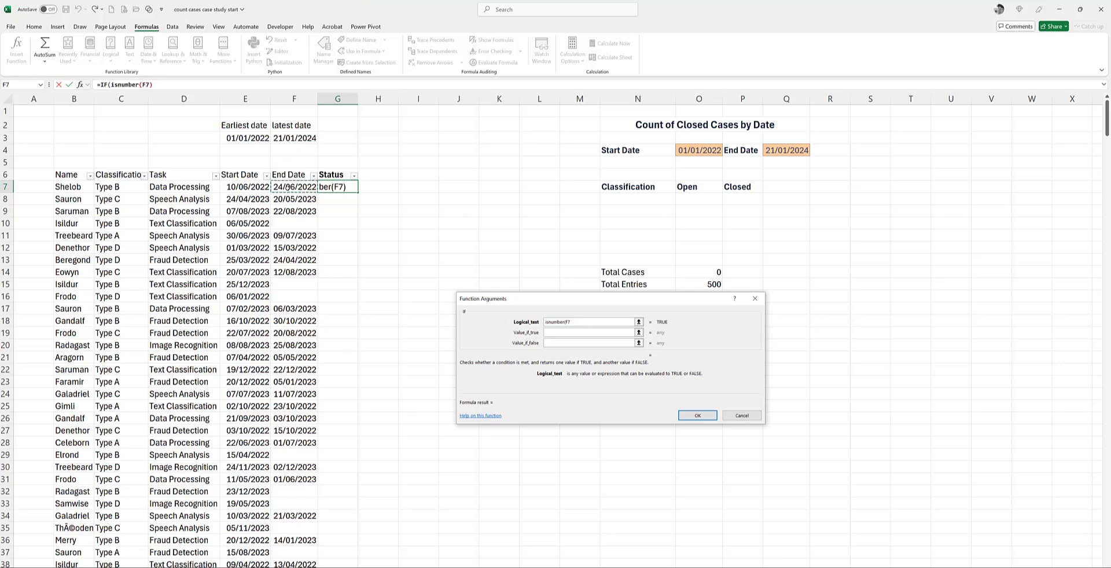
{"action": "type", "text": ")"}
Step: Make the IF return "Closed" when true and "Open" when false, and fill the formula down the Status column
{"action": "left_click", "coordinate": [564, 333]}
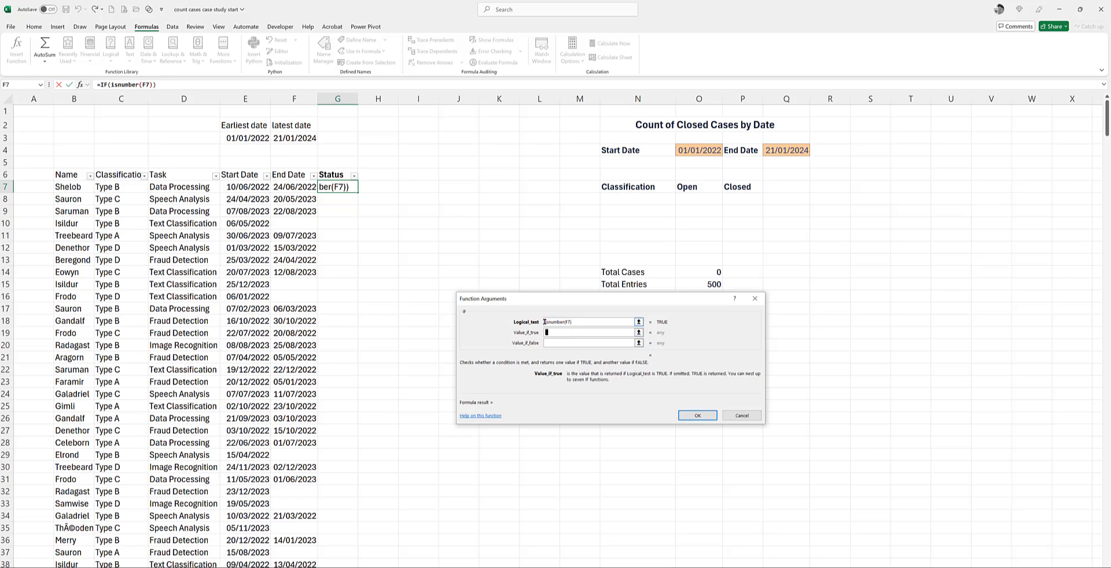
{"action": "type", "text": "\"Closed\""}
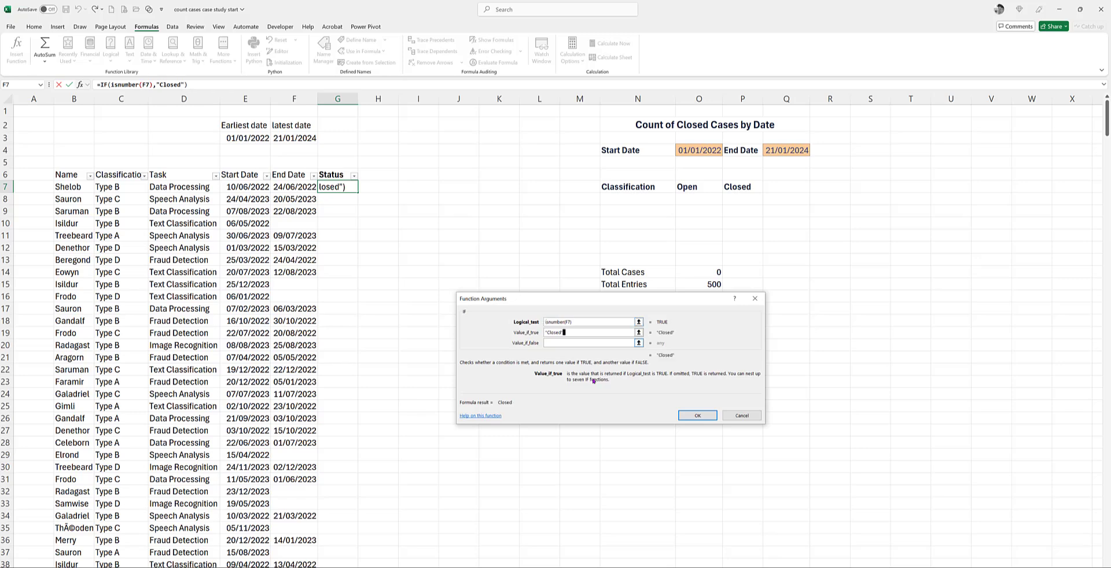
{"action": "left_click", "coordinate": [558, 343]}
{"action": "type", "text": "\"Open"}
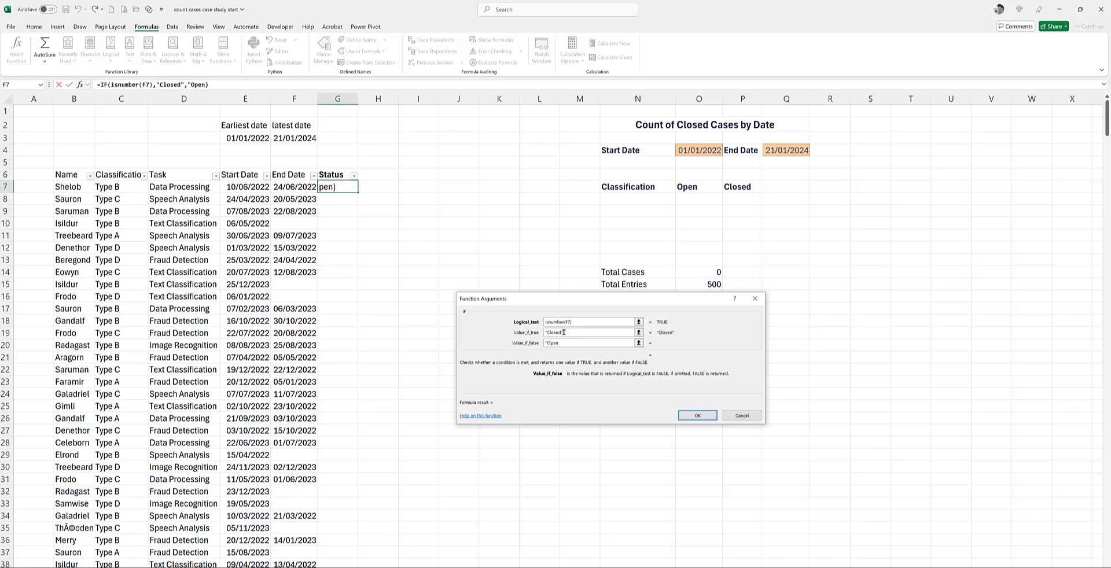
{"action": "type", "text": "\""}
{"action": "key", "text": "Return"}
{"action": "double_click", "coordinate": [356, 191]}
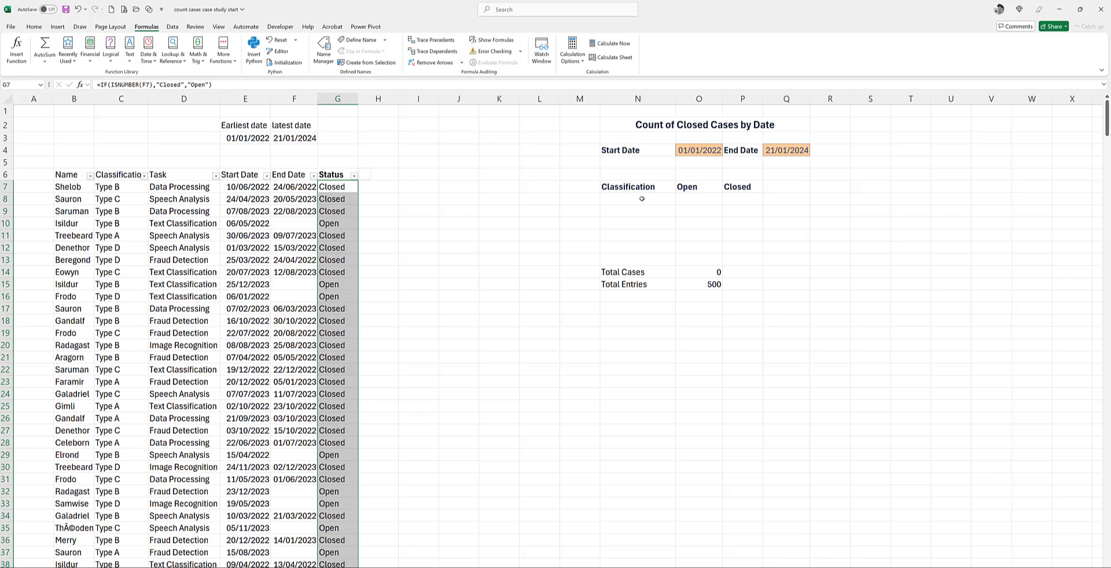
Step: Enter =UNIQUE(C7:C1048576) in N8 to list the distinct classifications
{"action": "left_click", "coordinate": [641, 199]}
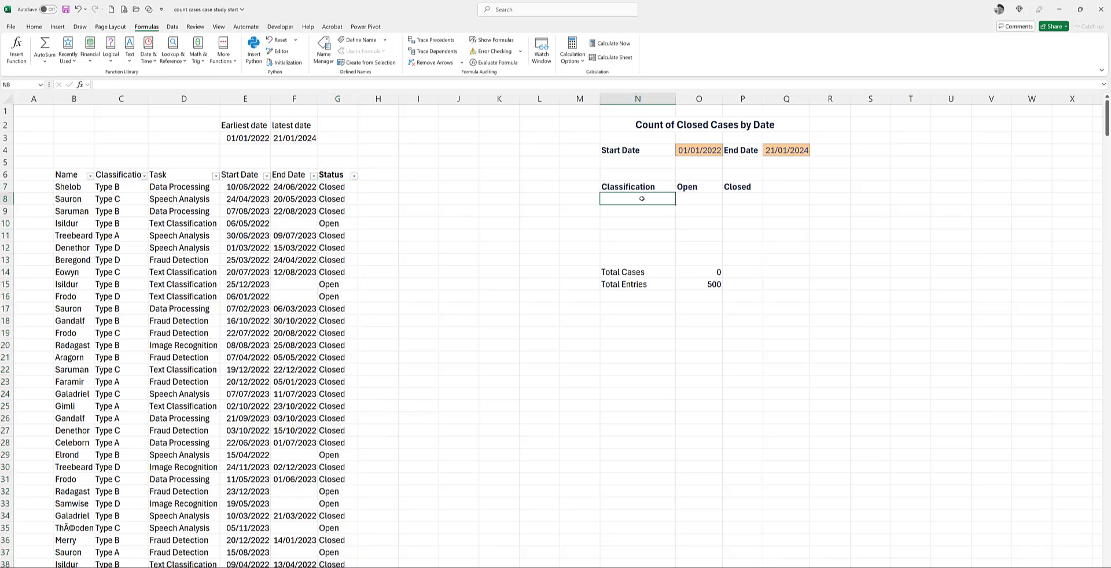
{"action": "type", "text": "="}
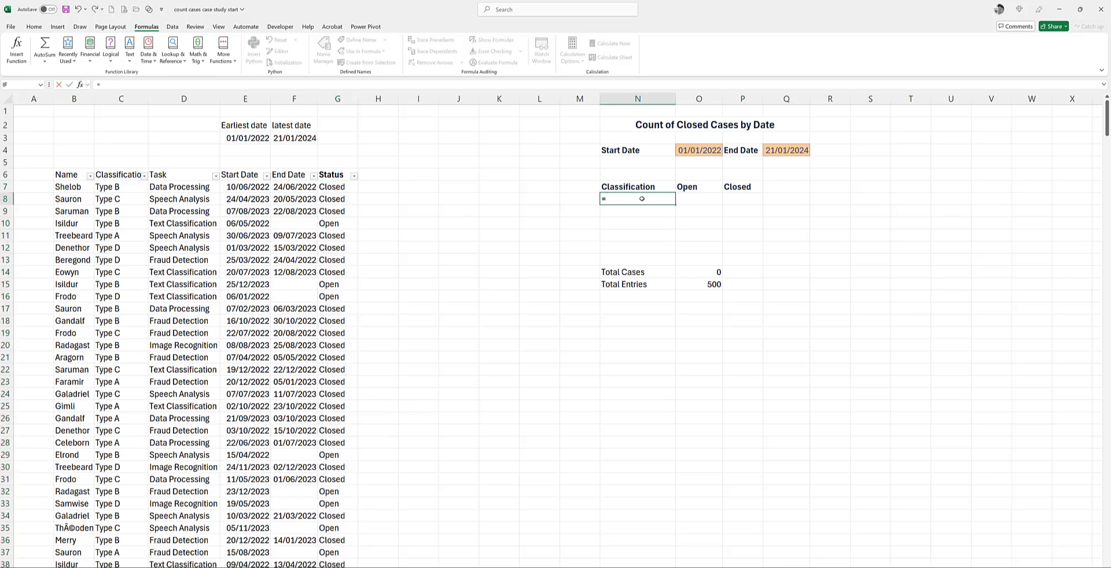
{"action": "type", "text": "unique("}
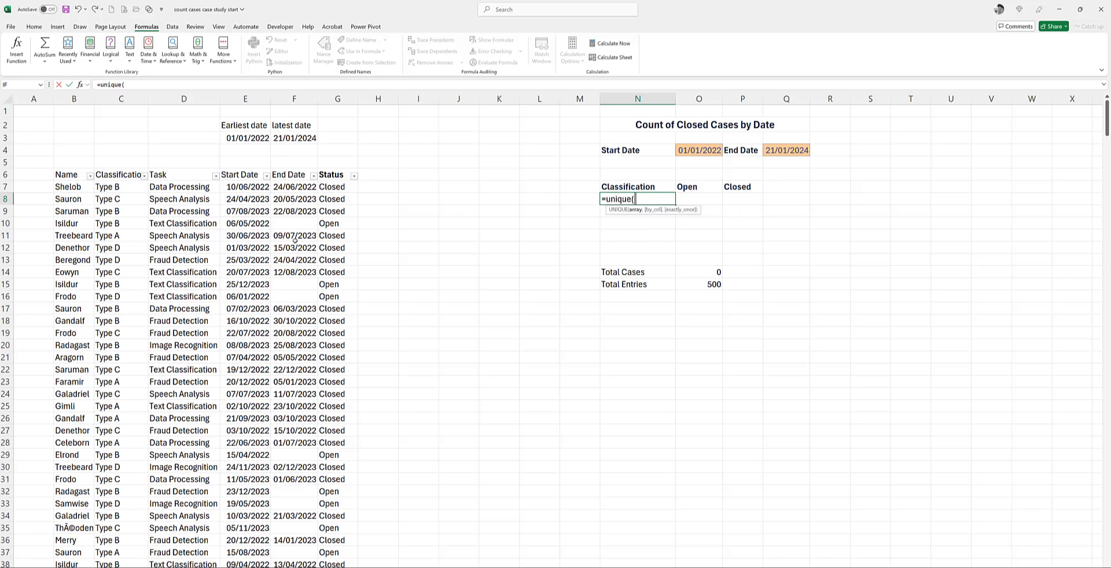
{"action": "left_click", "coordinate": [126, 188]}
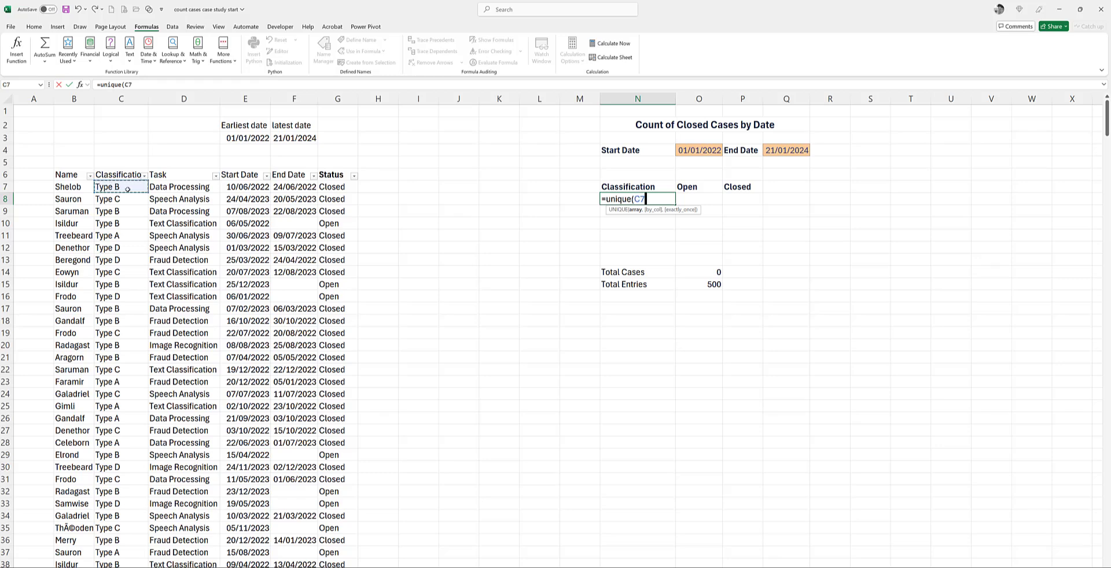
{"action": "key", "text": "ctrl+shift+Down"}
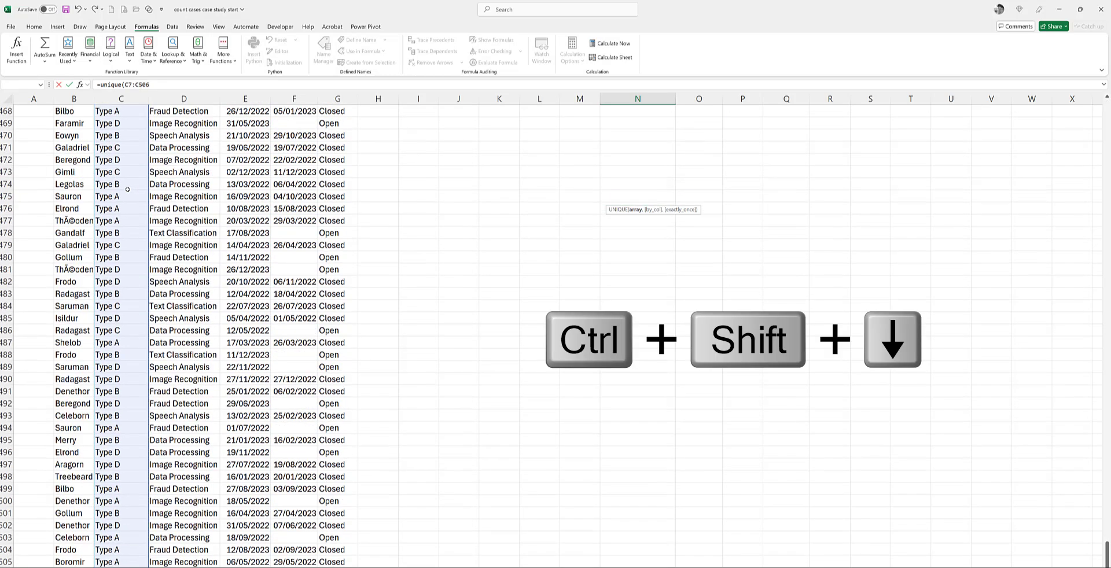
{"action": "key", "text": "ctrl+shift+Down"}
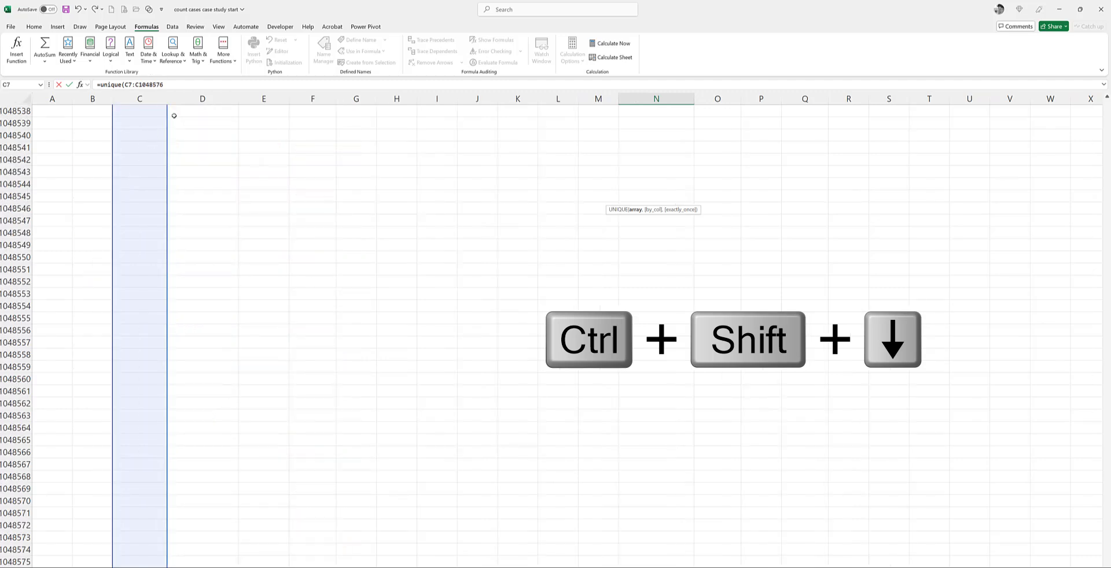
{"action": "left_click", "coordinate": [174, 84]}
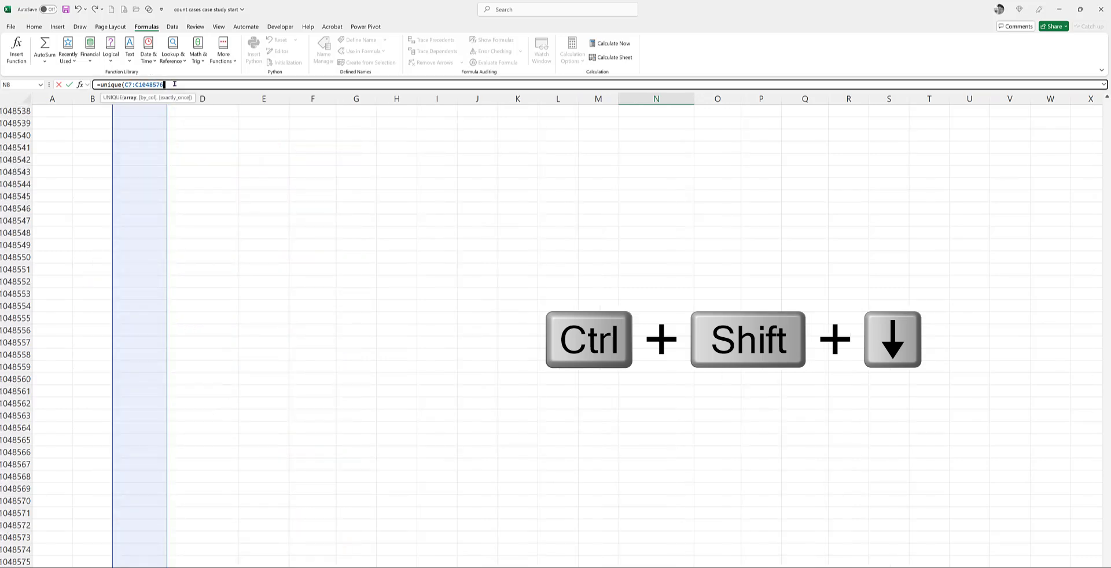
{"action": "type", "text": ")"}
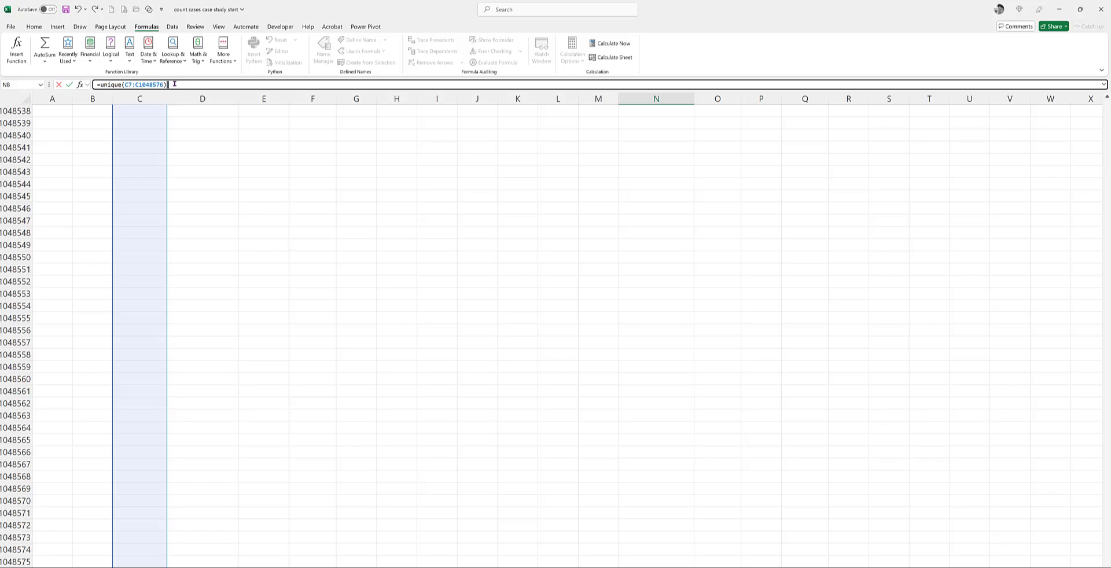
{"action": "key", "text": "Return"}
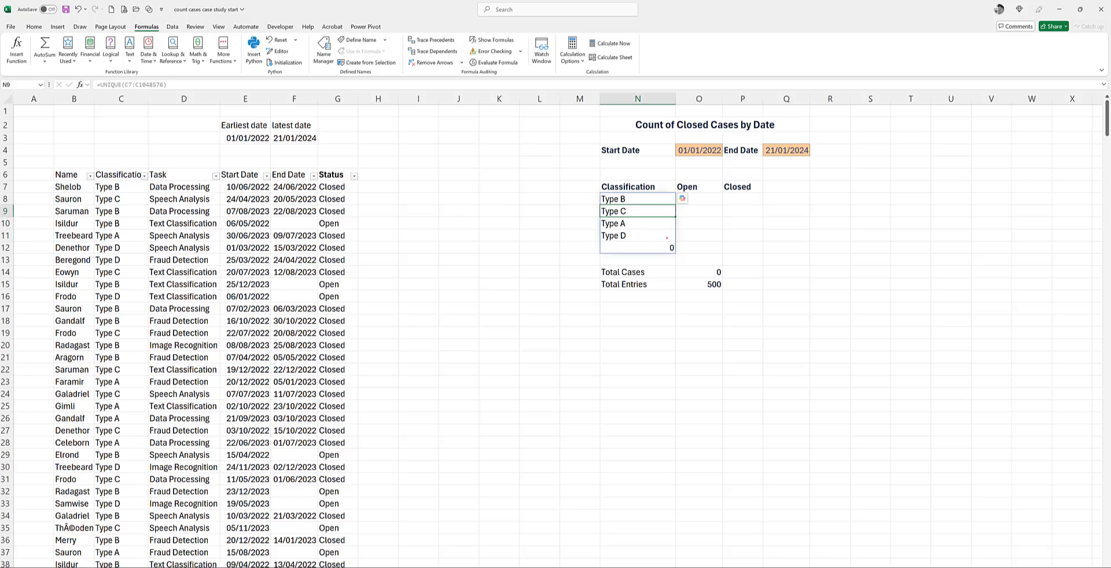
{"action": "mouse_move", "coordinate": [666, 237]}
{"action": "left_mouse_down"}
{"action": "mouse_move", "coordinate": [682, 270]}
{"action": "mouse_move", "coordinate": [691, 241]}
{"action": "mouse_move", "coordinate": [673, 237]}
{"action": "left_mouse_up"}
{"action": "key", "text": "Escape"}
{"action": "key", "text": "ctrl+2"}
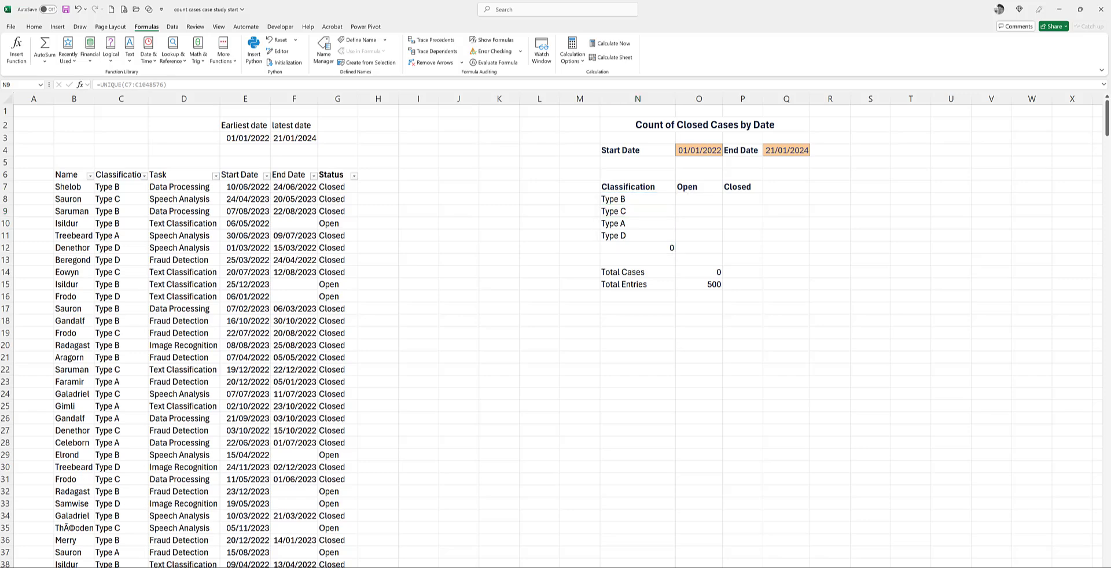
{"action": "mouse_move", "coordinate": [636, 208]}
{"action": "left_mouse_down"}
{"action": "mouse_move", "coordinate": [595, 218]}
{"action": "mouse_move", "coordinate": [604, 251]}
{"action": "mouse_move", "coordinate": [645, 218]}
{"action": "mouse_move", "coordinate": [635, 206]}
{"action": "mouse_move", "coordinate": [573, 205]}
{"action": "mouse_move", "coordinate": [164, 99]}
{"action": "mouse_move", "coordinate": [173, 87]}
{"action": "mouse_move", "coordinate": [142, 71]}
{"action": "mouse_move", "coordinate": [84, 90]}
{"action": "mouse_move", "coordinate": [177, 94]}
{"action": "left_mouse_up"}
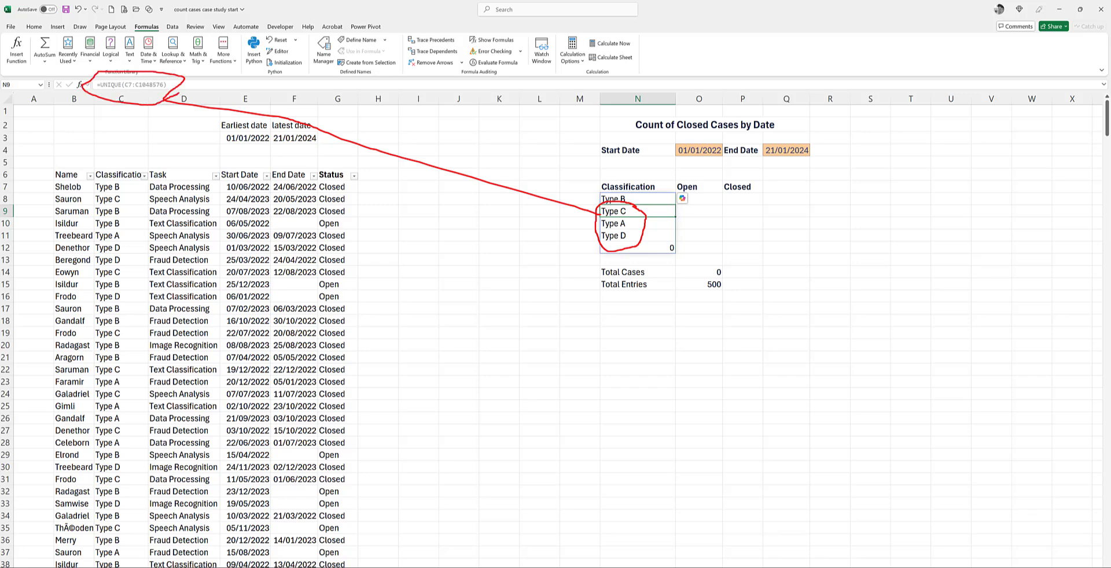
{"action": "key", "text": "Escape"}
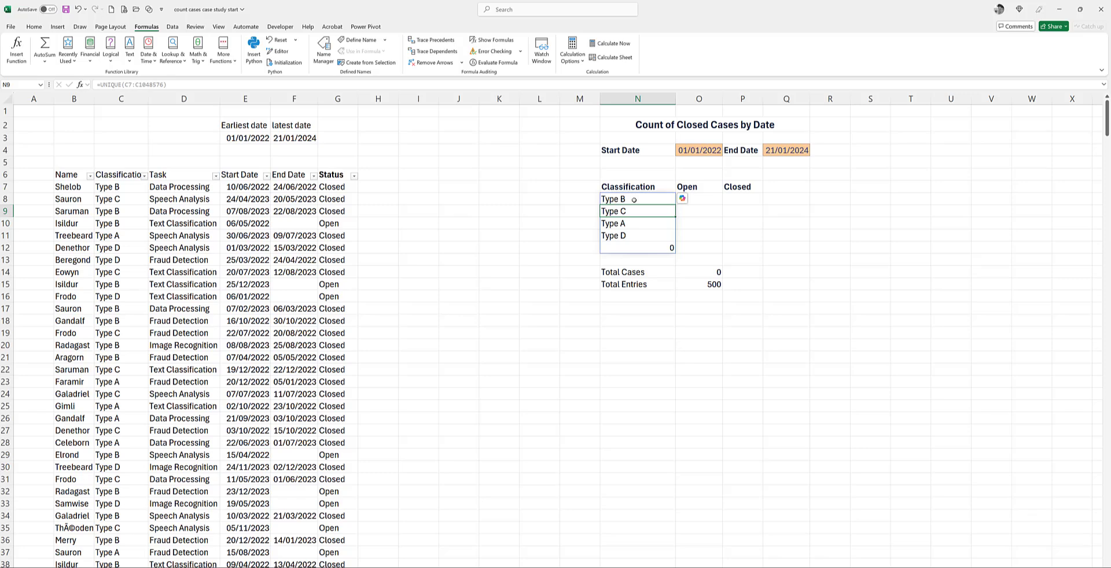
Step: Wrap the UNIQUE formula in N8 in SORT with ascending order, giving =SORT(UNIQUE(C7:C1048576),,1)
{"action": "left_click", "coordinate": [634, 200]}
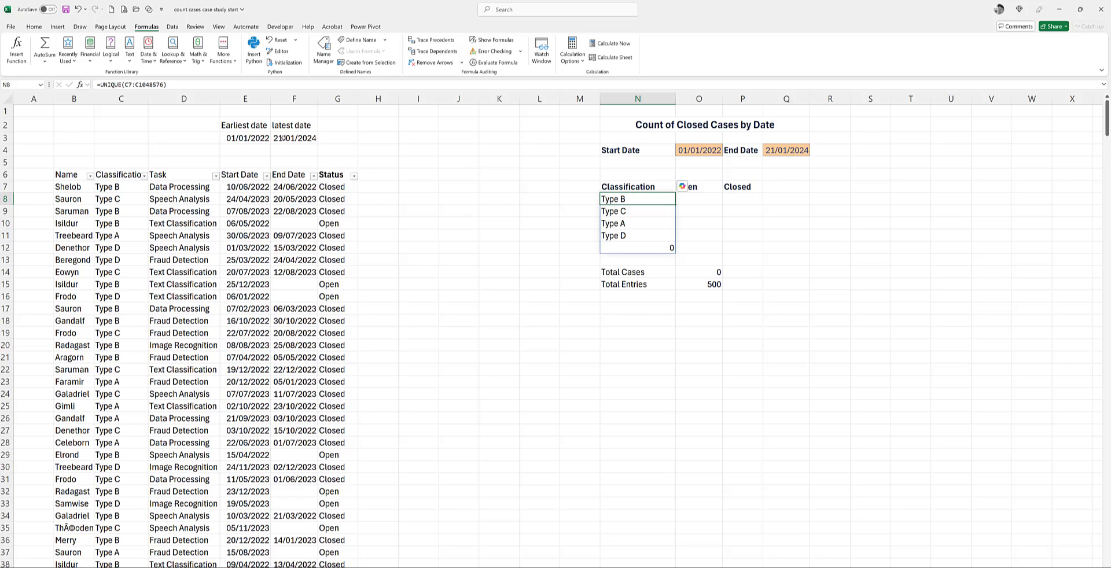
{"action": "left_click", "coordinate": [99, 85]}
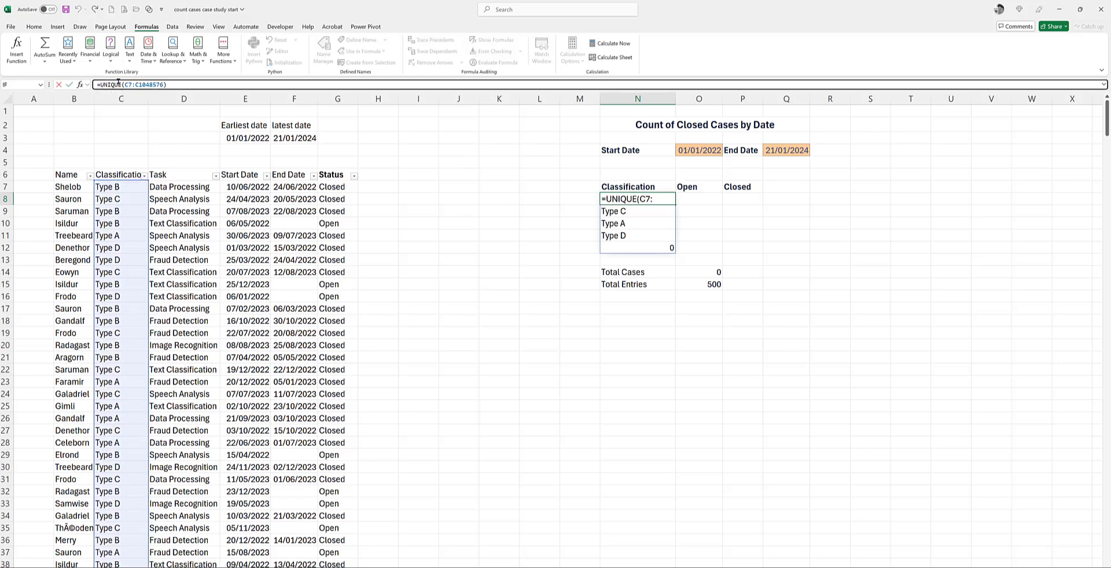
{"action": "type", "text": "sort"}
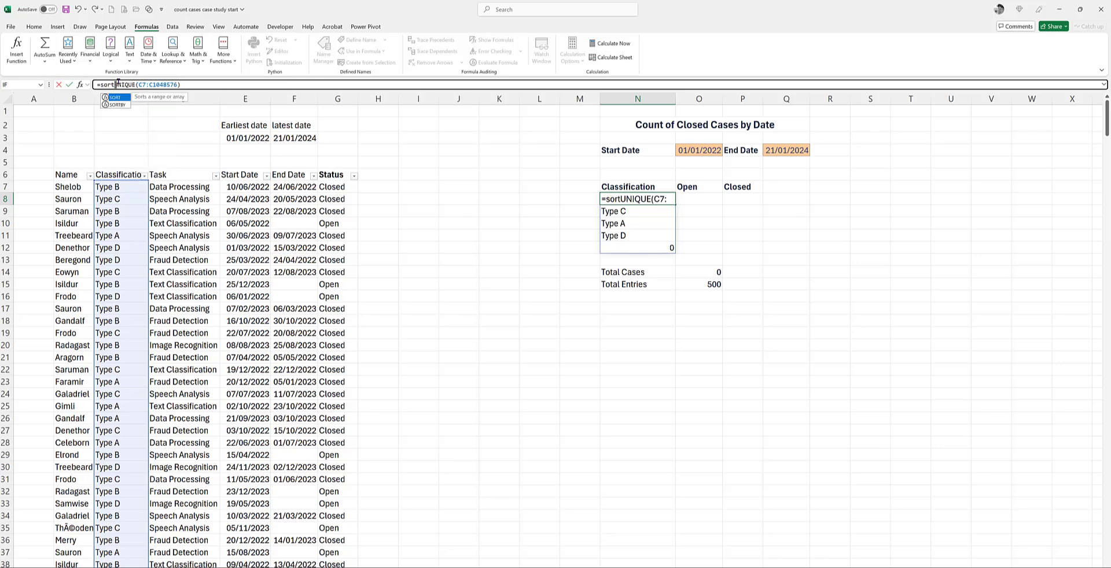
{"action": "type", "text": "("}
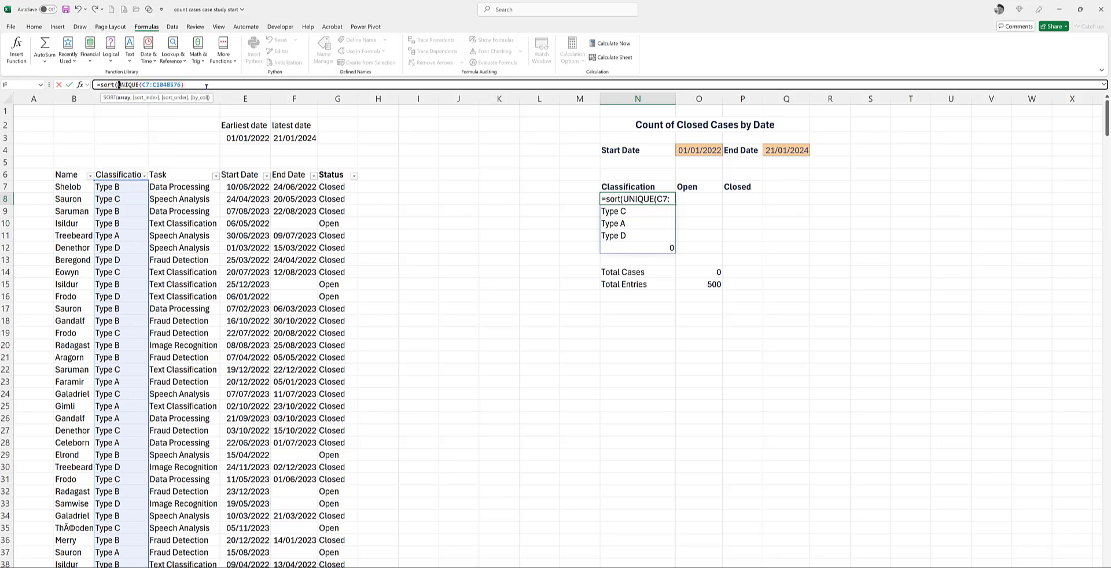
{"action": "left_click", "coordinate": [207, 85]}
{"action": "type", "text": "),"}
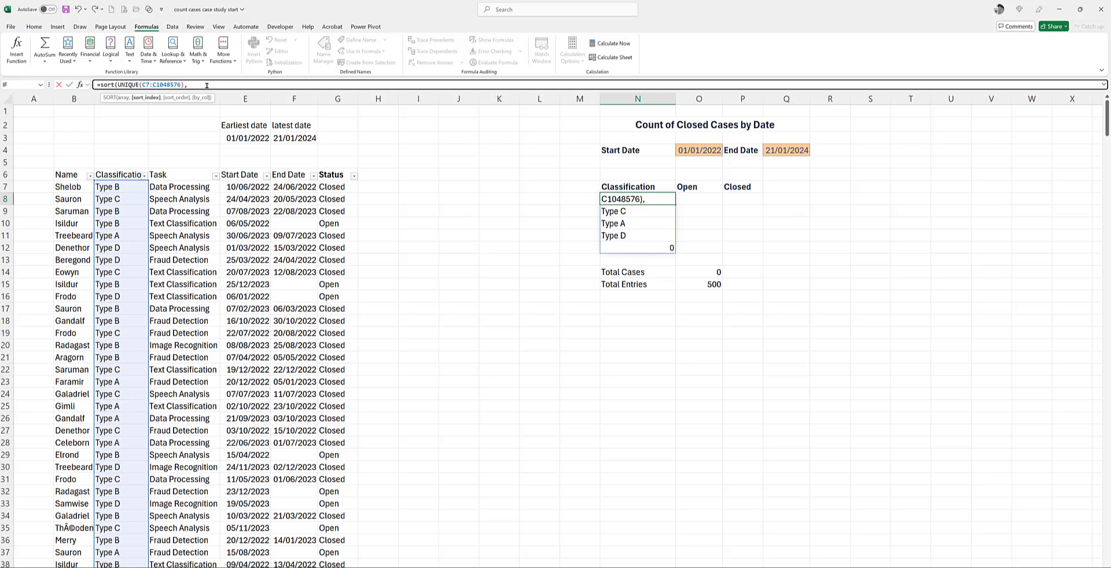
{"action": "type", "text": ","}
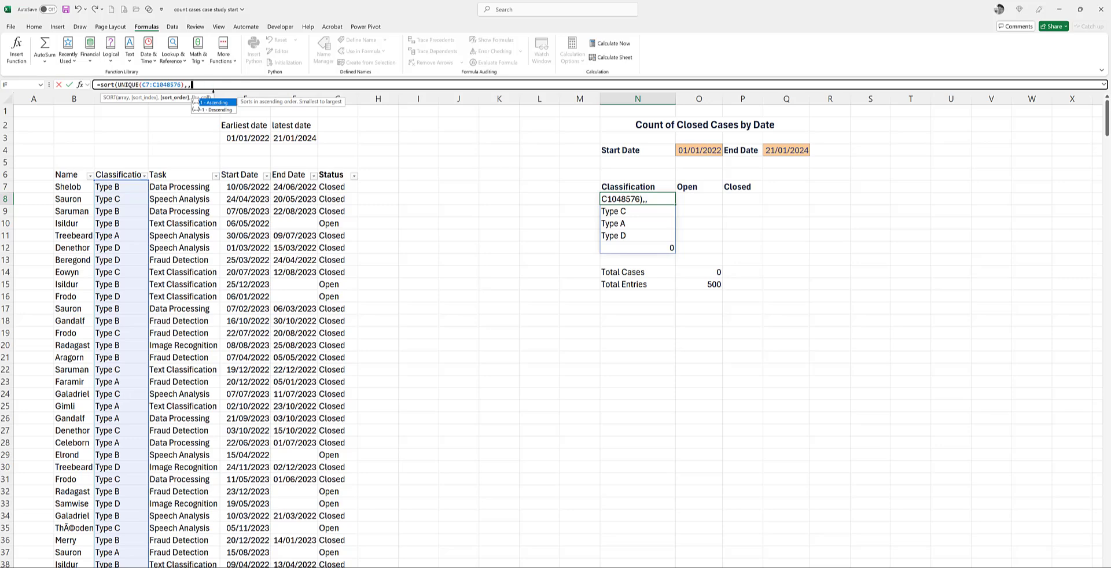
{"action": "left_click", "coordinate": [221, 104]}
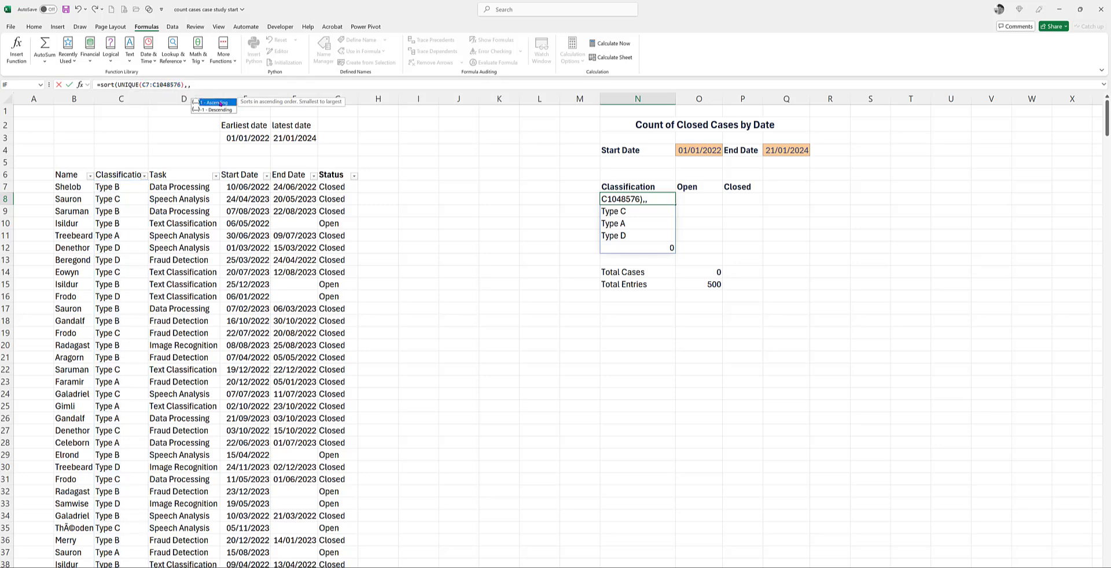
{"action": "double_click", "coordinate": [221, 103]}
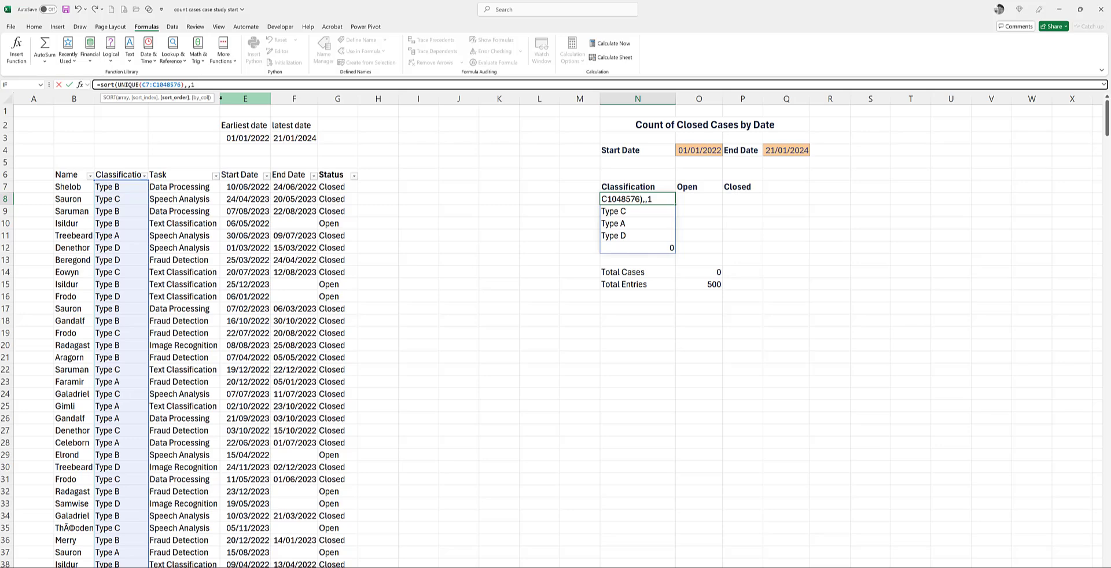
{"action": "type", "text": ")"}
{"action": "key", "text": "Return"}
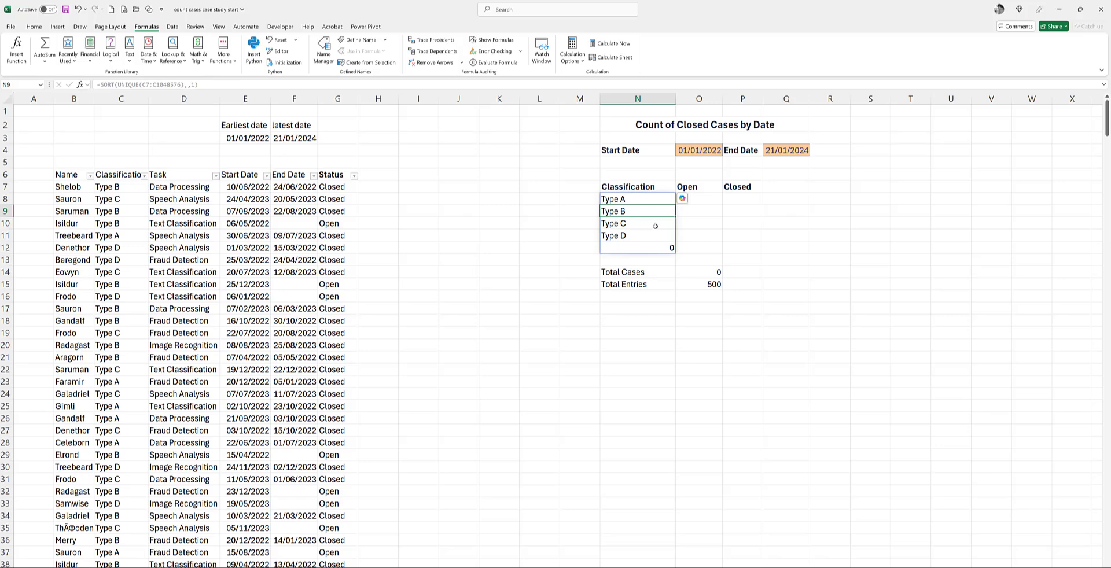
Step: Insert a COUNTIFS function in O8 to count the open Type A cases
{"action": "left_click", "coordinate": [707, 199]}
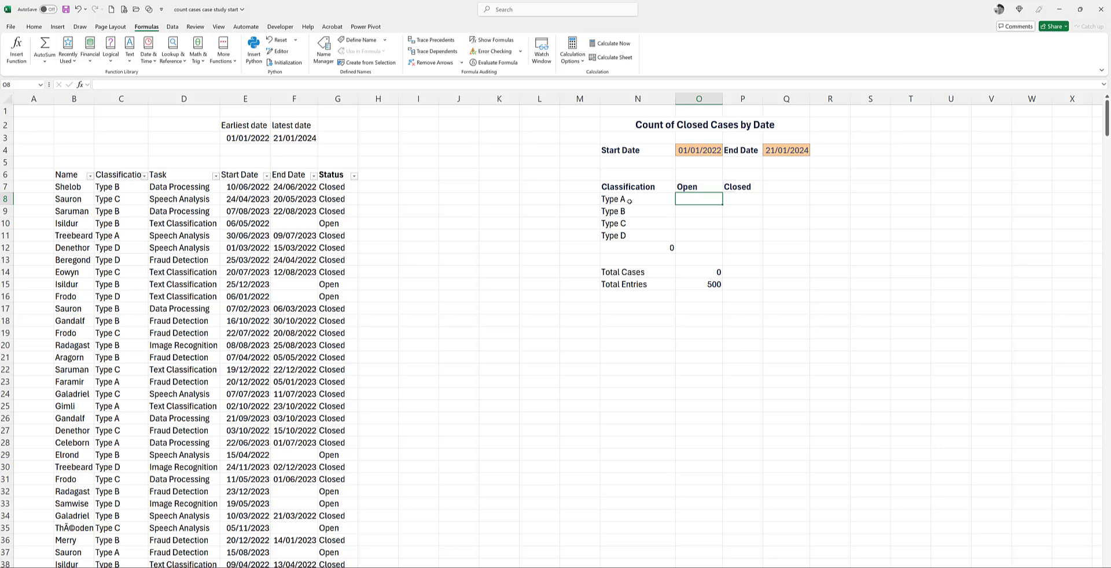
{"action": "left_click", "coordinate": [20, 55]}
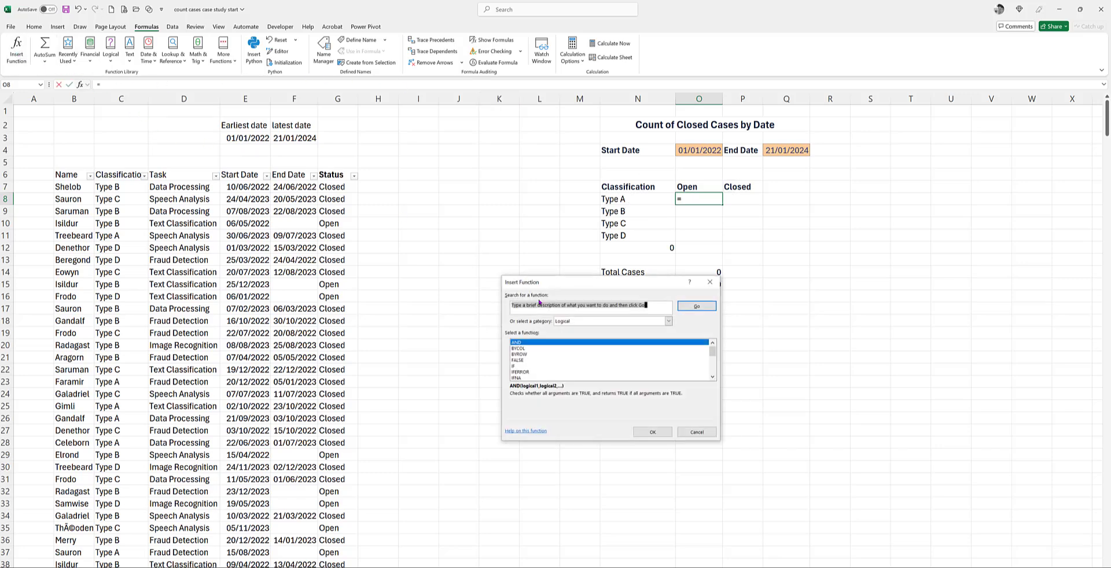
{"action": "type", "text": "countifs"}
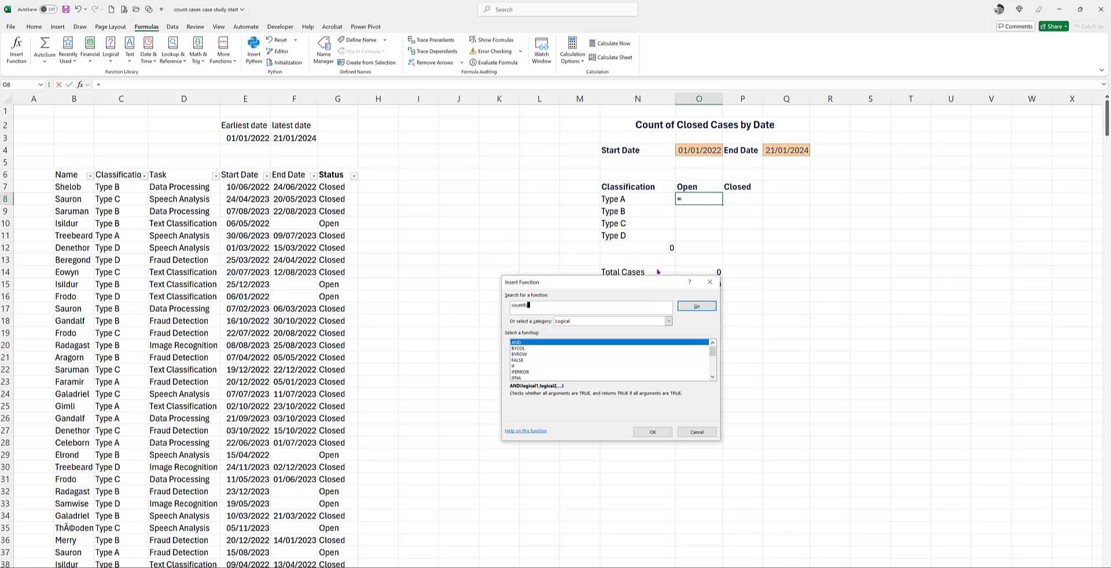
{"action": "left_click", "coordinate": [697, 306]}
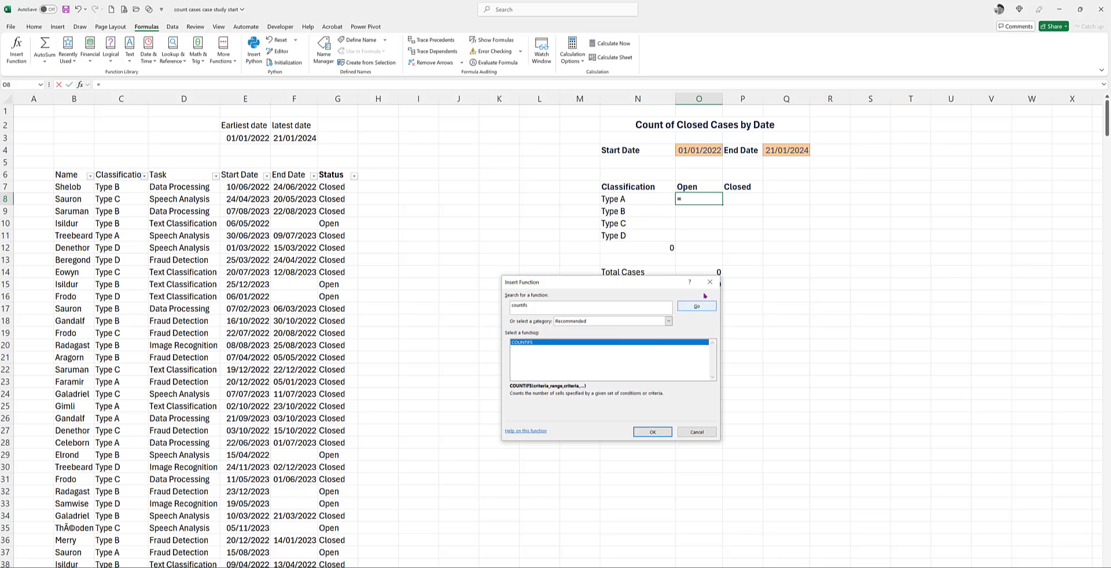
{"action": "left_click", "coordinate": [654, 432]}
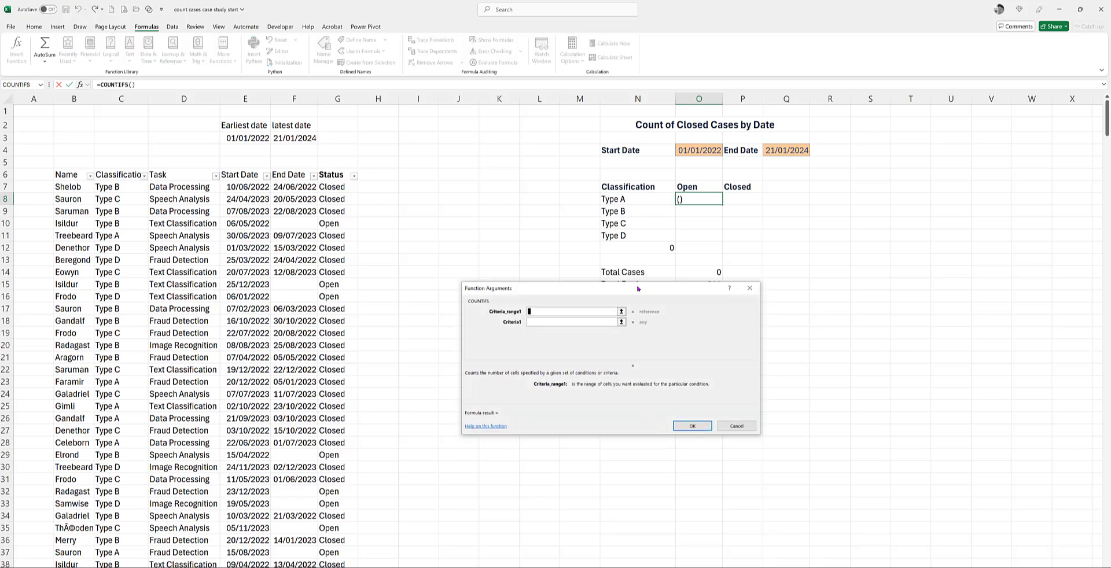
{"action": "mouse_move", "coordinate": [637, 289]}
{"action": "left_mouse_down"}
{"action": "mouse_move", "coordinate": [628, 299]}
{"action": "mouse_move", "coordinate": [622, 287]}
{"action": "left_mouse_up"}
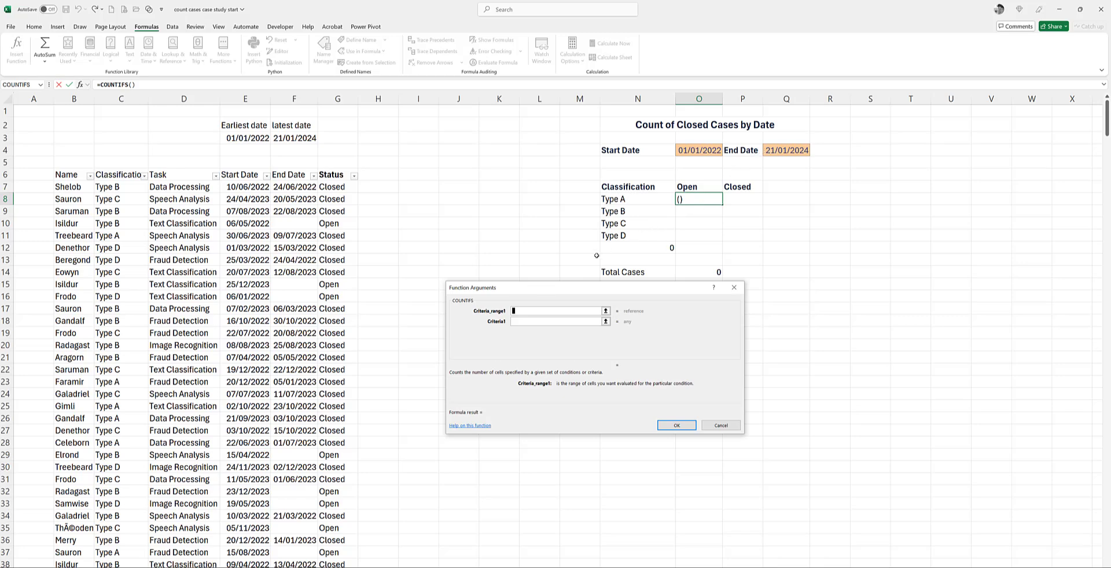
Step: Set the first COUNTIFS criteria range to the absolute Classification range $C$7:$C$1048576, with N8 as its criterion
{"action": "left_click", "coordinate": [119, 187]}
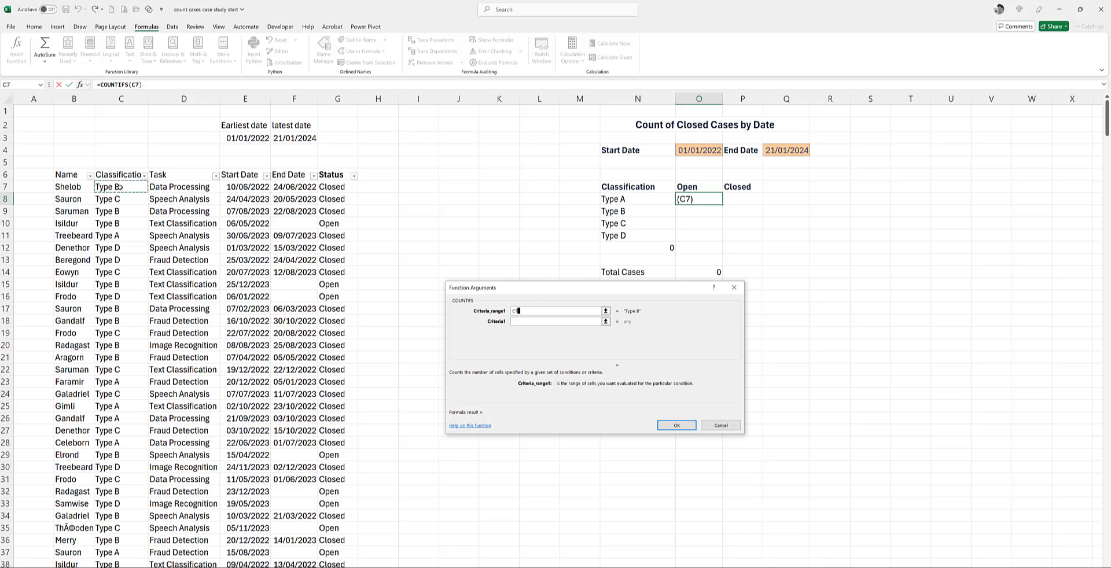
{"action": "key", "text": "ctrl+shift+Down"}
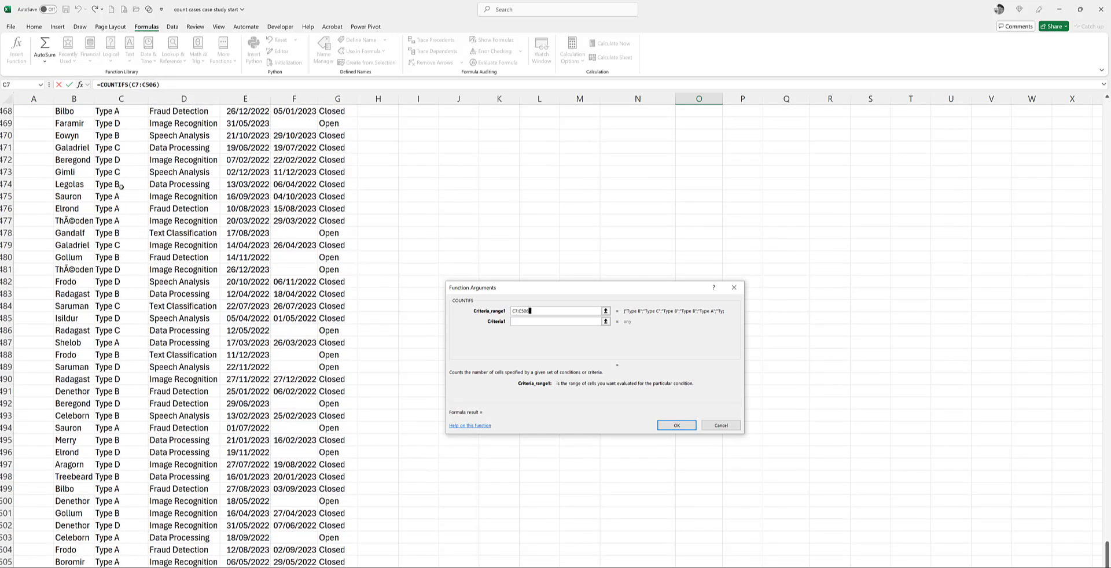
{"action": "key", "text": "ctrl+shift+Down"}
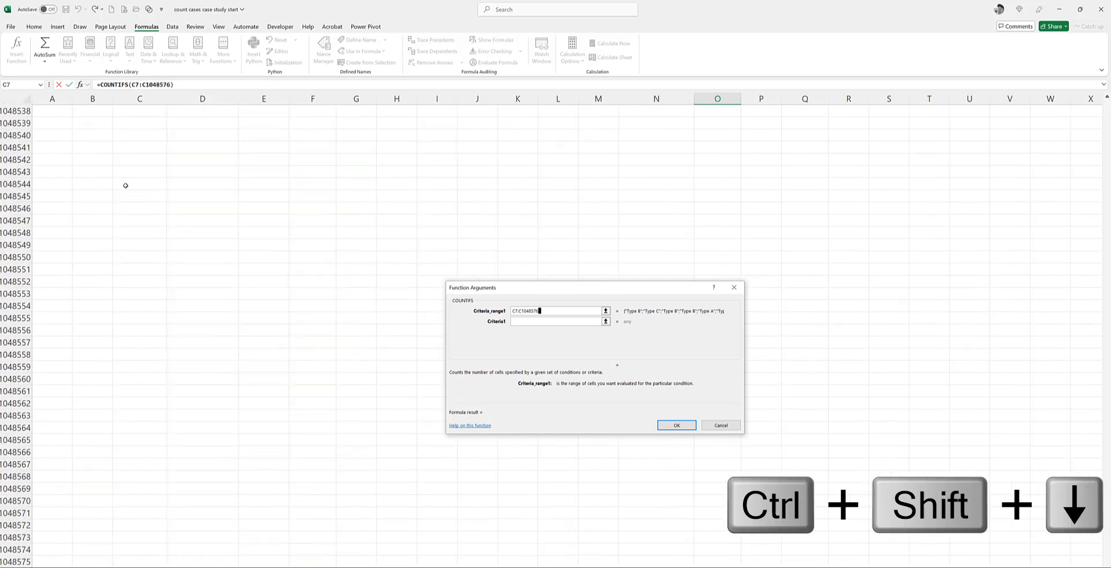
{"action": "key", "text": "F4"}
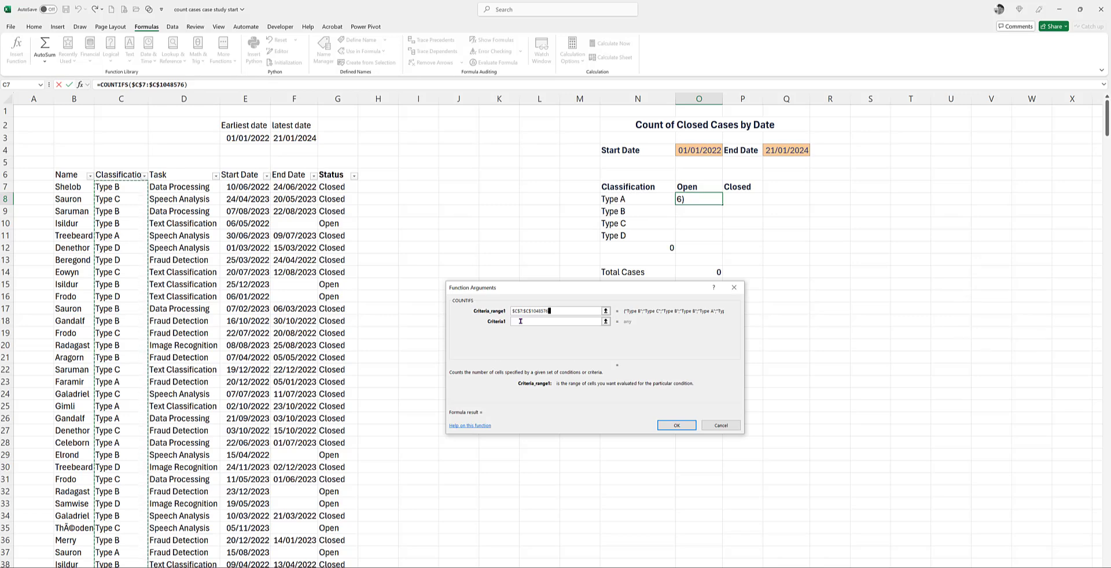
{"action": "left_click", "coordinate": [556, 320]}
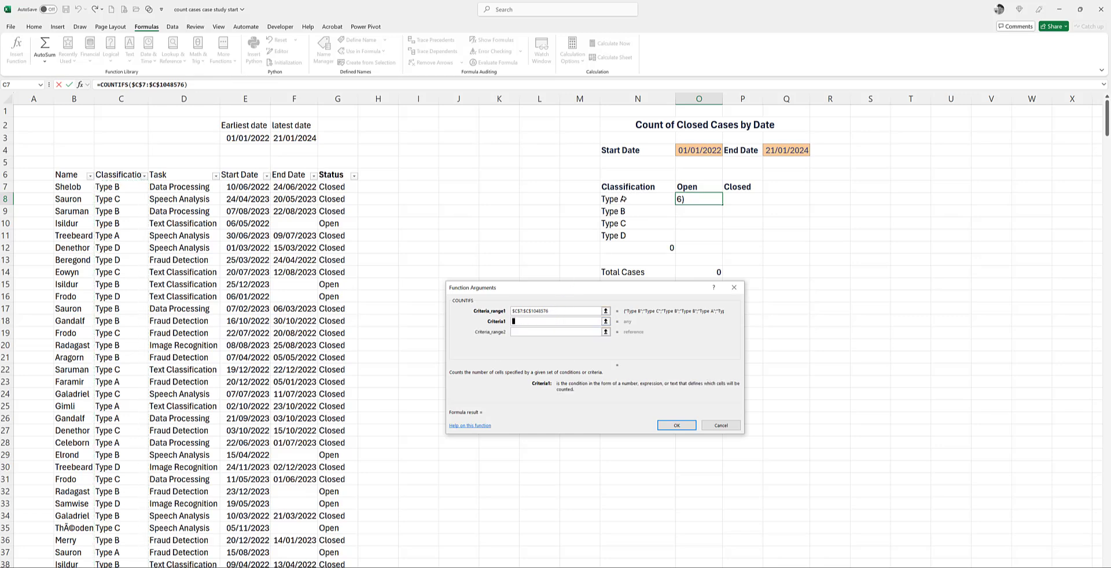
{"action": "left_click", "coordinate": [623, 199]}
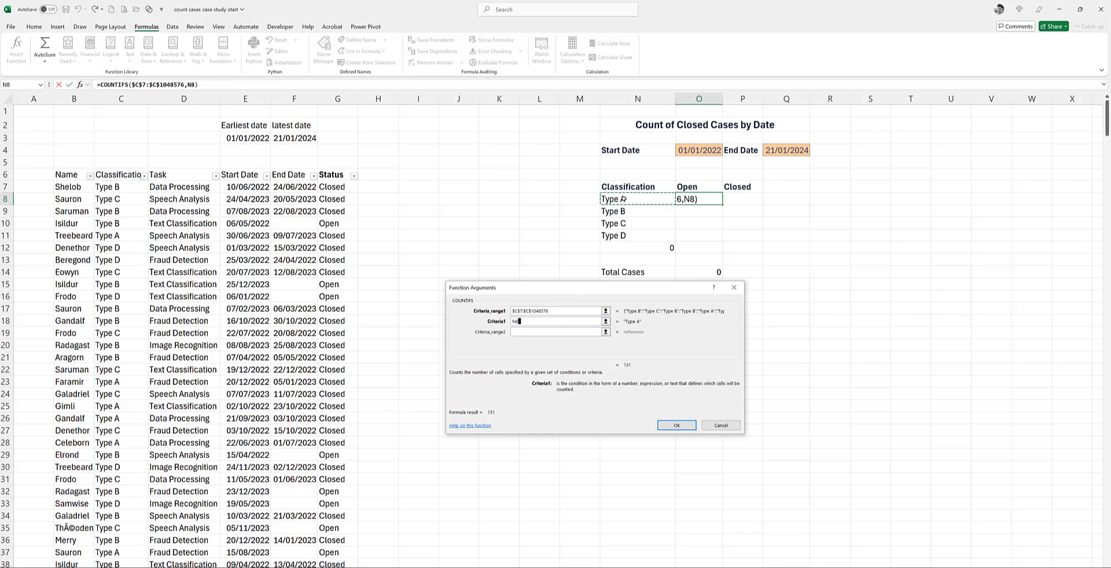
Step: Set the second criteria range to the absolute Status range $G$7:$G$1048576, with the Open header $O$7 as its criterion
{"action": "left_click", "coordinate": [537, 332]}
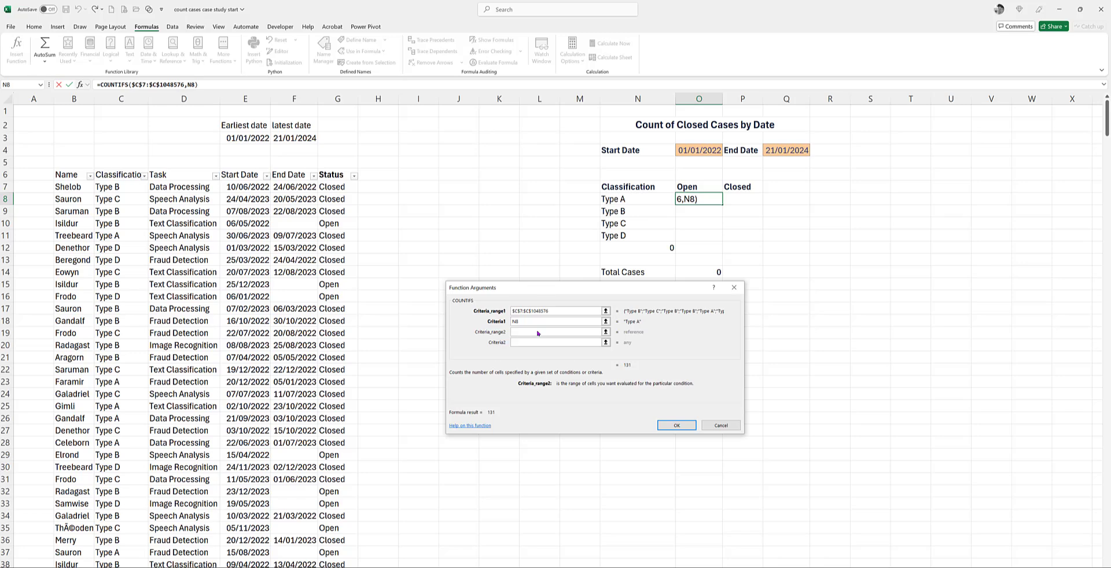
{"action": "left_click", "coordinate": [345, 189]}
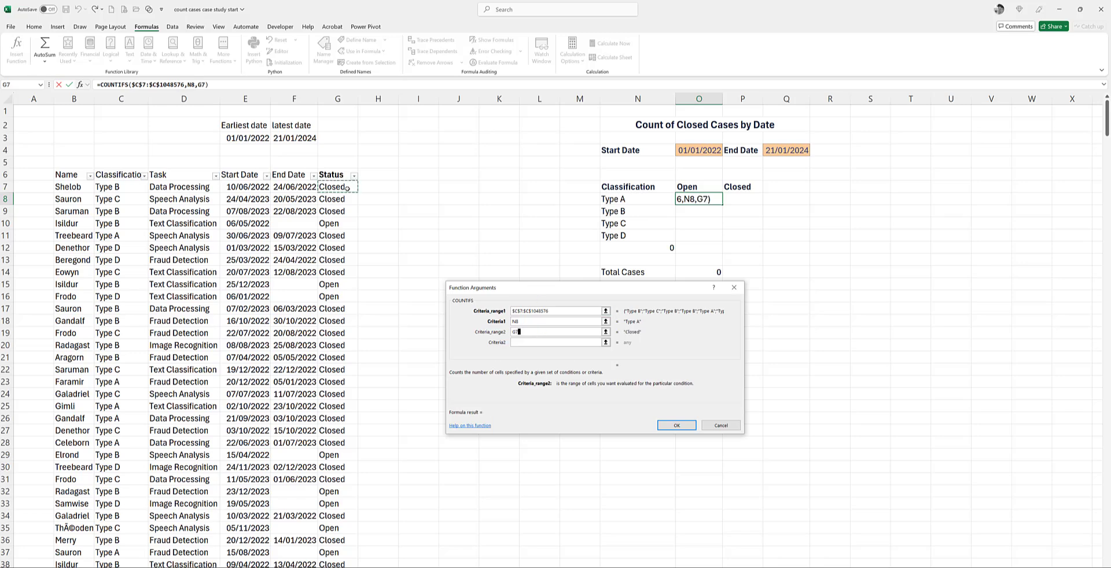
{"action": "key", "text": "ctrl+shift+Down"}
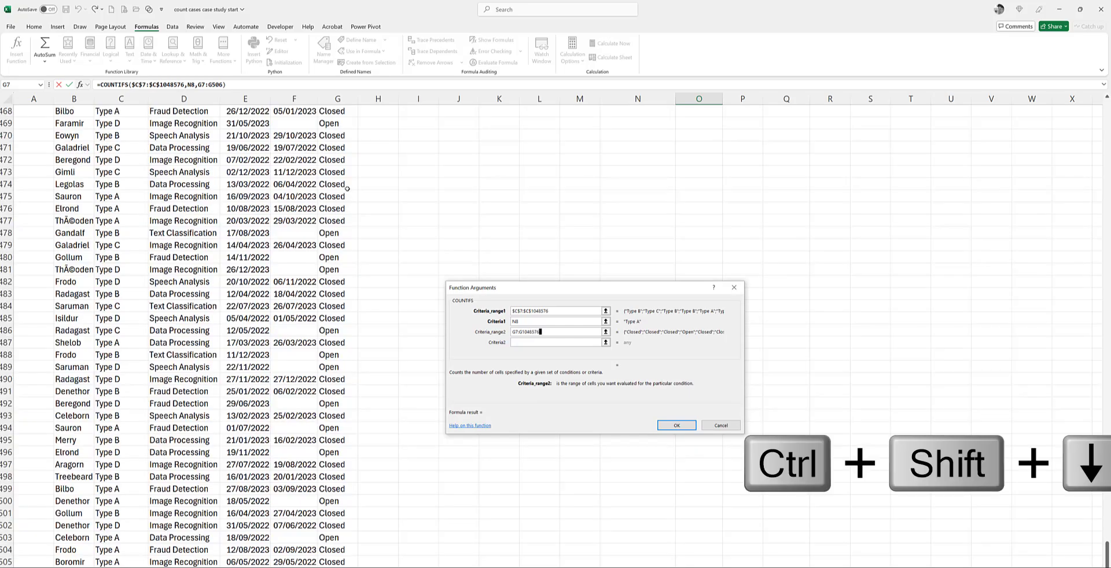
{"action": "key", "text": "ctrl+shift+Down"}
{"action": "key", "text": "F4"}
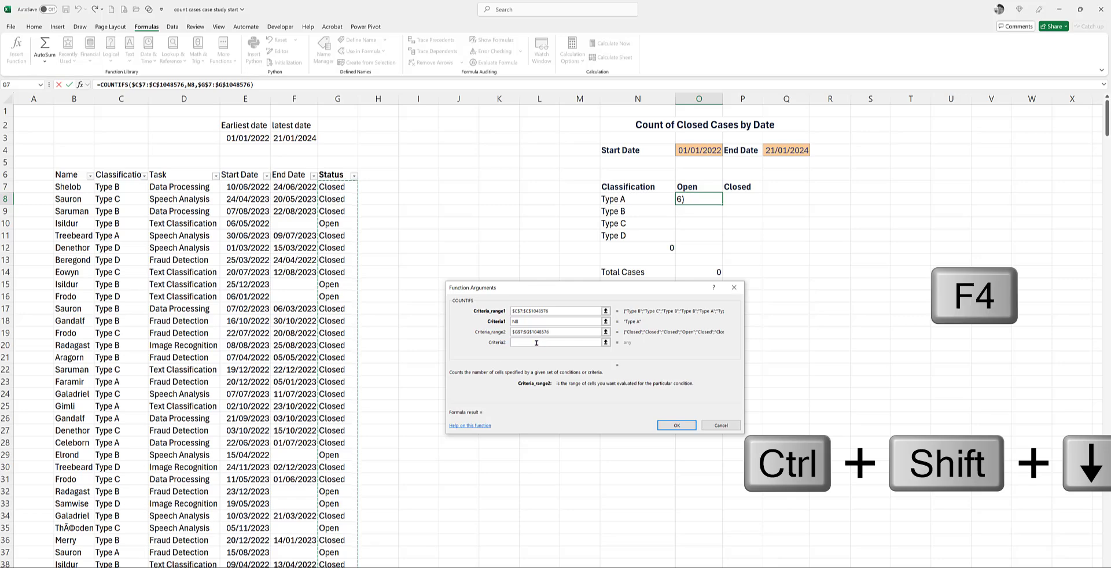
{"action": "left_click", "coordinate": [542, 343]}
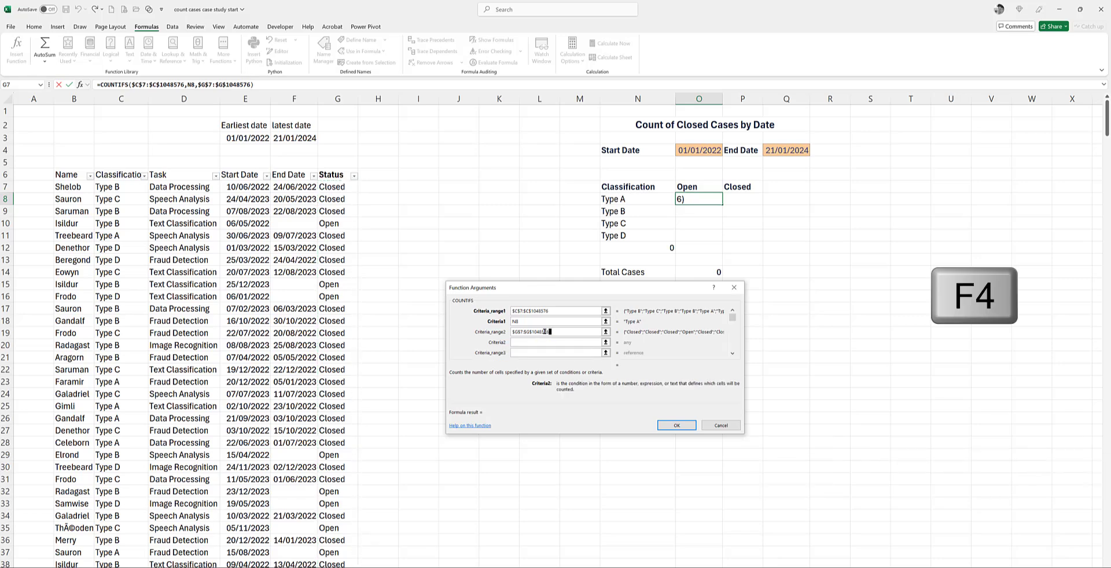
{"action": "left_click", "coordinate": [688, 186]}
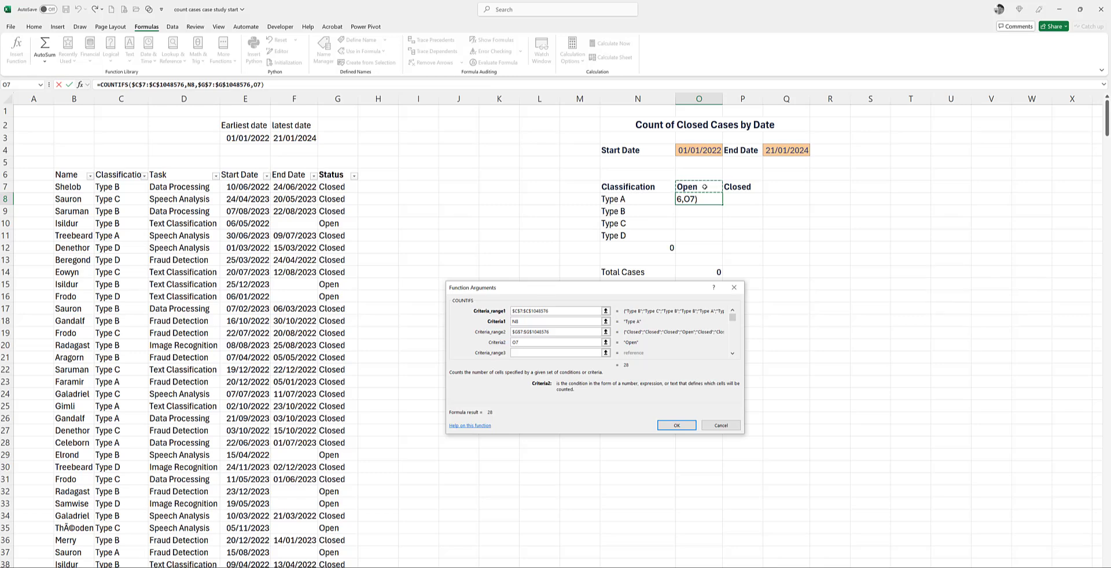
{"action": "key", "text": "F4"}
Step: Set the third COUNTIFS criteria range to the absolute Start Date range $E$7:$E$1048576
{"action": "left_click", "coordinate": [532, 354]}
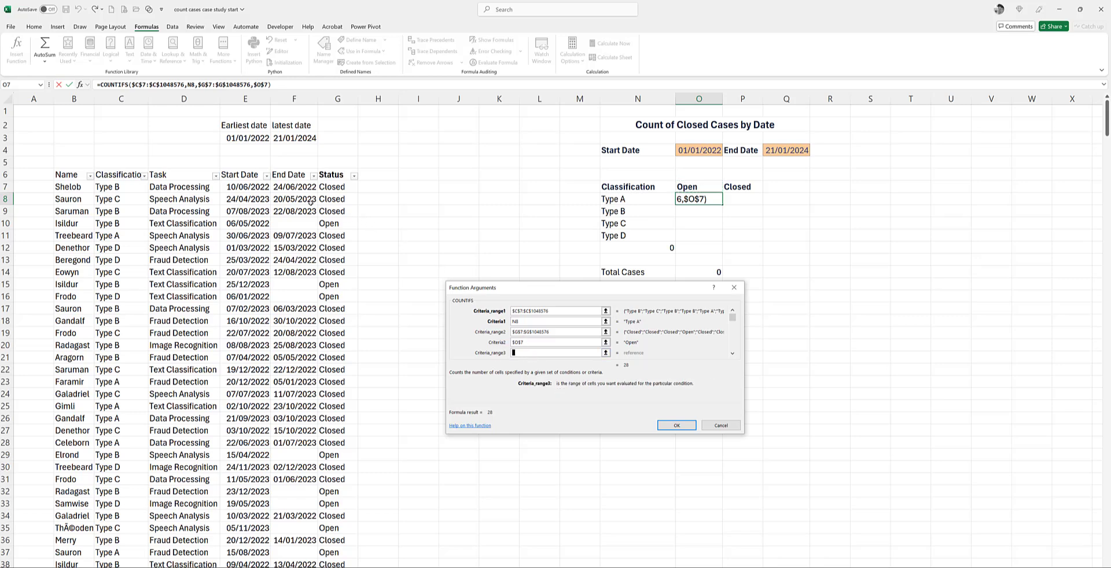
{"action": "left_click", "coordinate": [249, 187]}
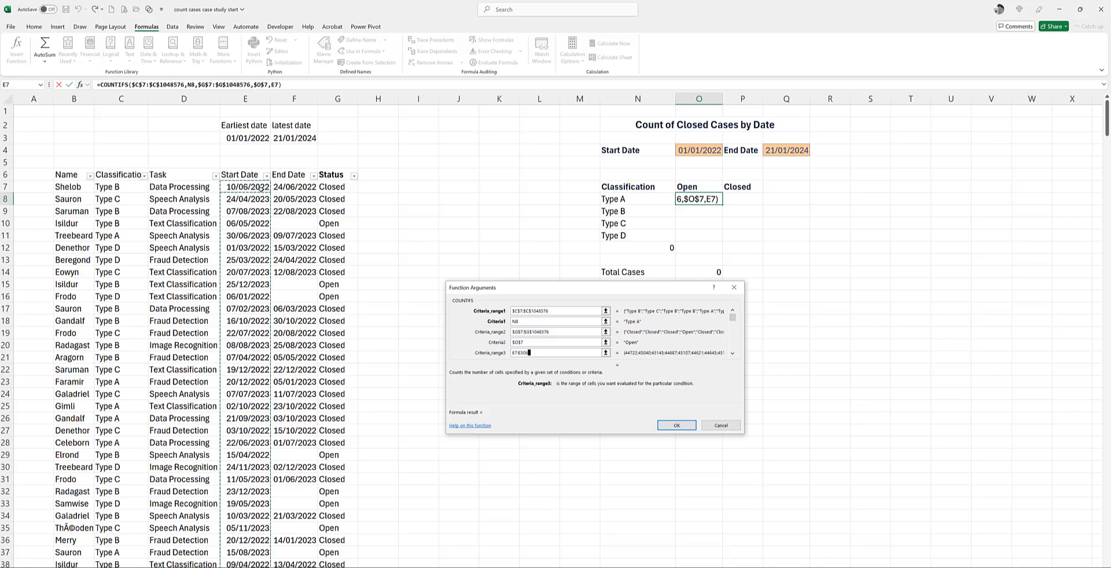
{"action": "key", "text": "ctrl+shift+Down"}
{"action": "key", "text": "ctrl+shift+Down"}
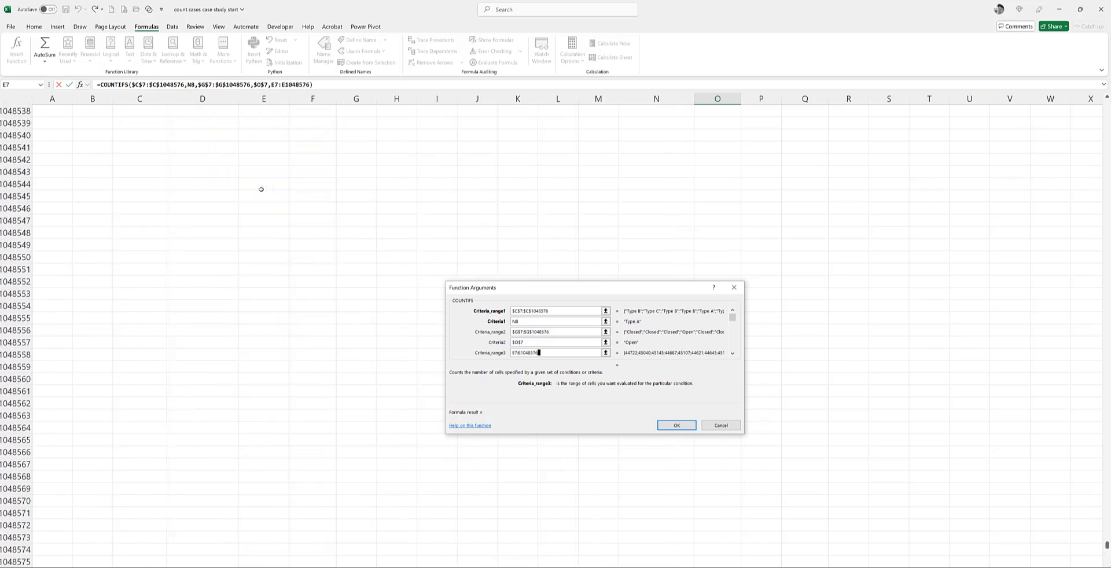
{"action": "key", "text": "F4"}
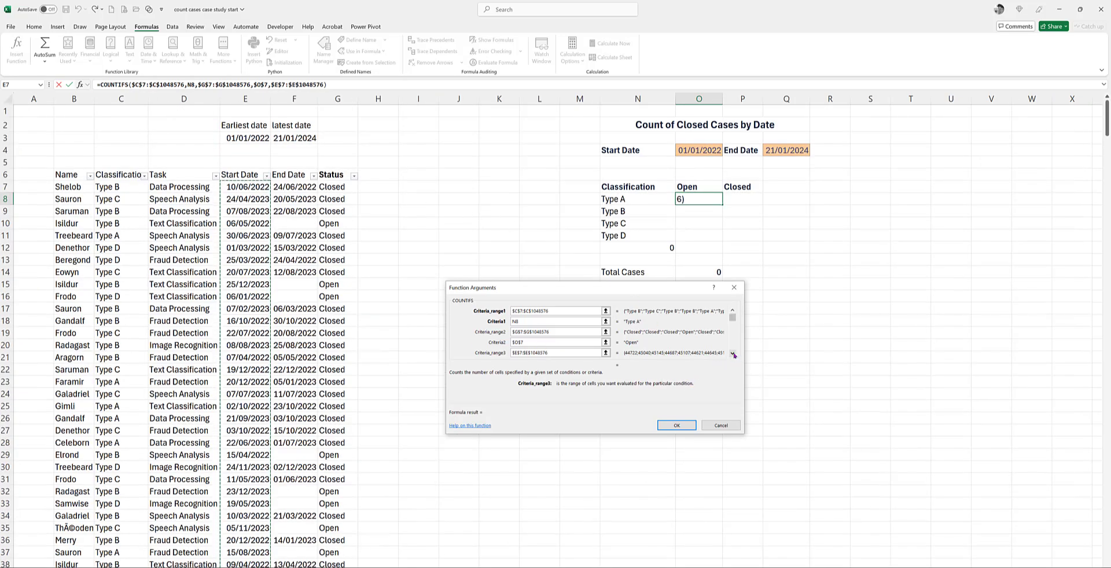
Step: Set the third criterion to ">="&$O$4, using the summary's start date, and complete the COUNTIFS formula
{"action": "key", "text": "Tab"}
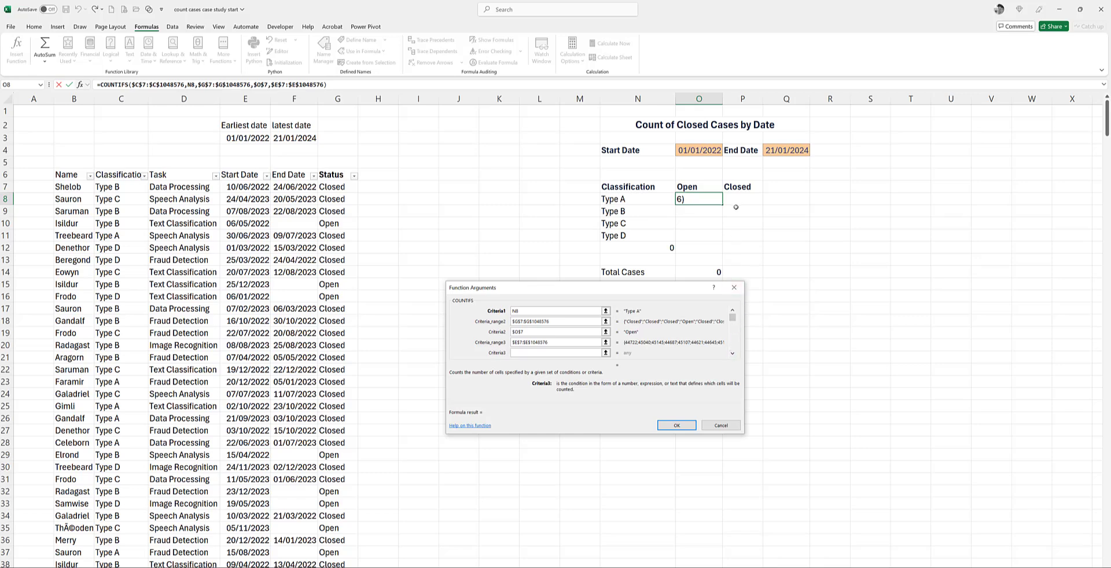
{"action": "type", "text": "\">=\"&"}
{"action": "left_click", "coordinate": [702, 150]}
{"action": "key", "text": "F4"}
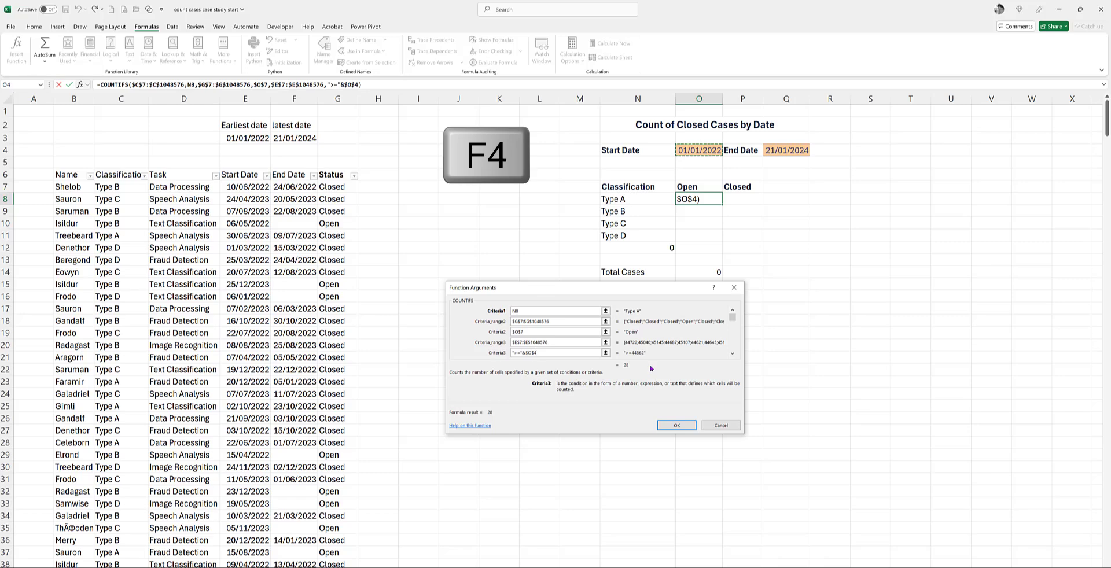
{"action": "mouse_move", "coordinate": [636, 360]}
{"action": "left_mouse_down"}
{"action": "mouse_move", "coordinate": [603, 363]}
{"action": "mouse_move", "coordinate": [636, 372]}
{"action": "left_mouse_up"}
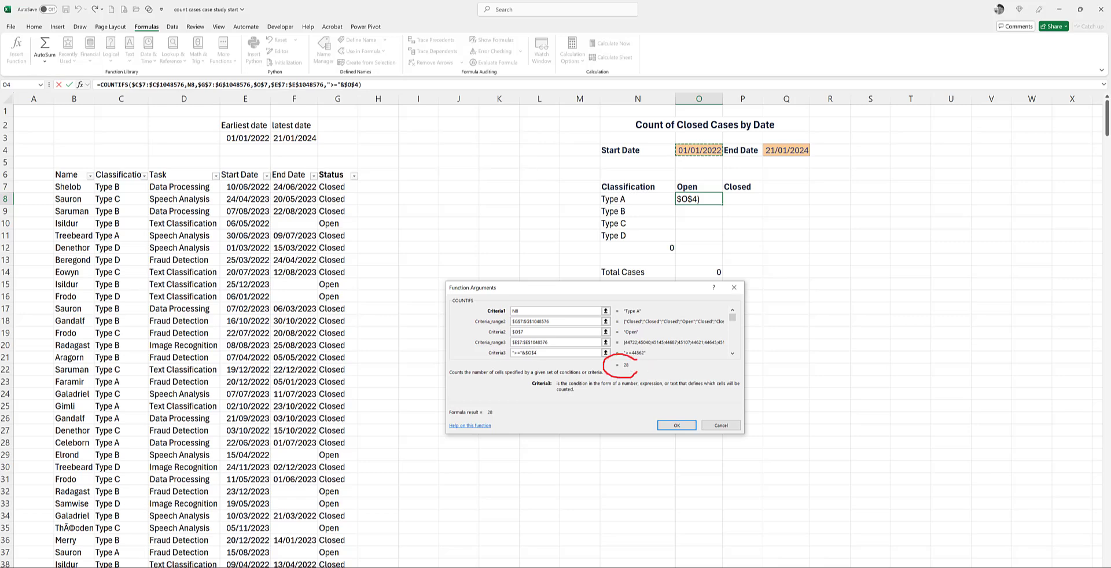
{"action": "key", "text": "Escape"}
{"action": "left_click", "coordinate": [677, 426]}
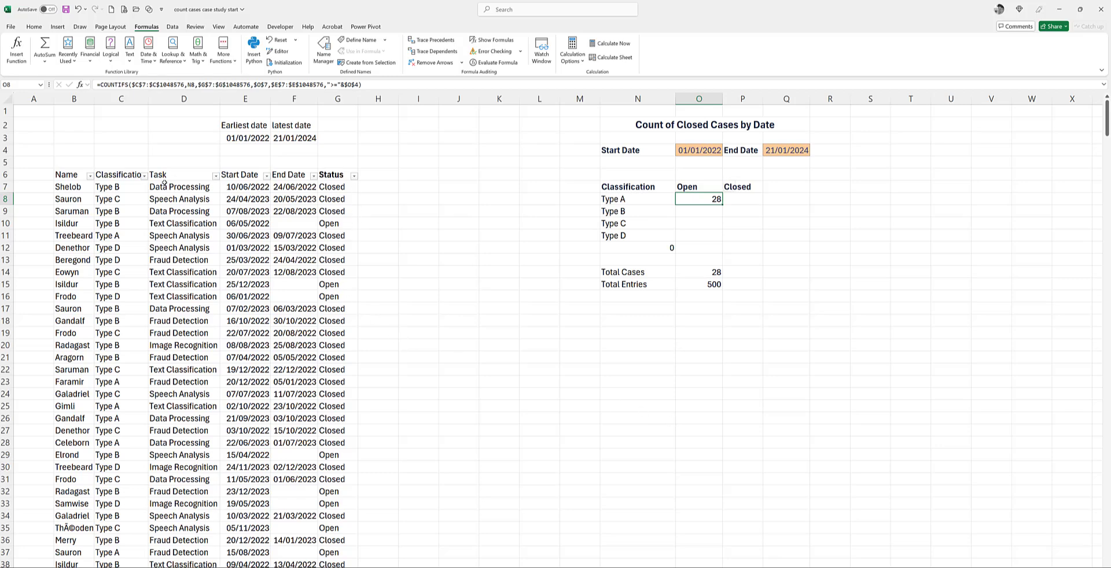
Step: Filter the case table to Classification Type A and Status Open to check the count in O8
{"action": "left_click", "coordinate": [145, 177]}
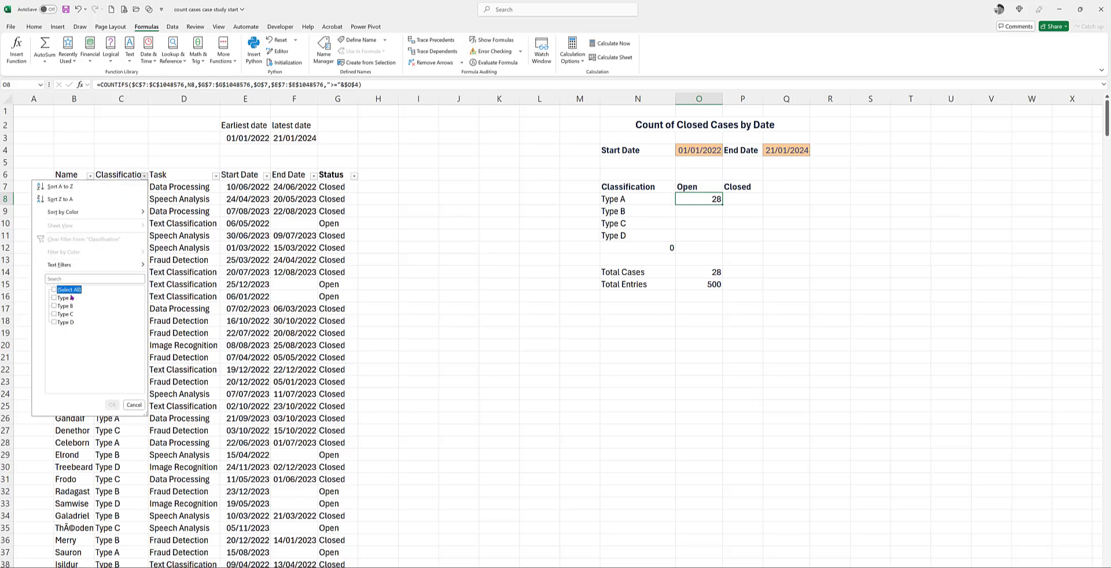
{"action": "left_click", "coordinate": [69, 290]}
{"action": "left_click", "coordinate": [63, 298]}
{"action": "left_click", "coordinate": [111, 405]}
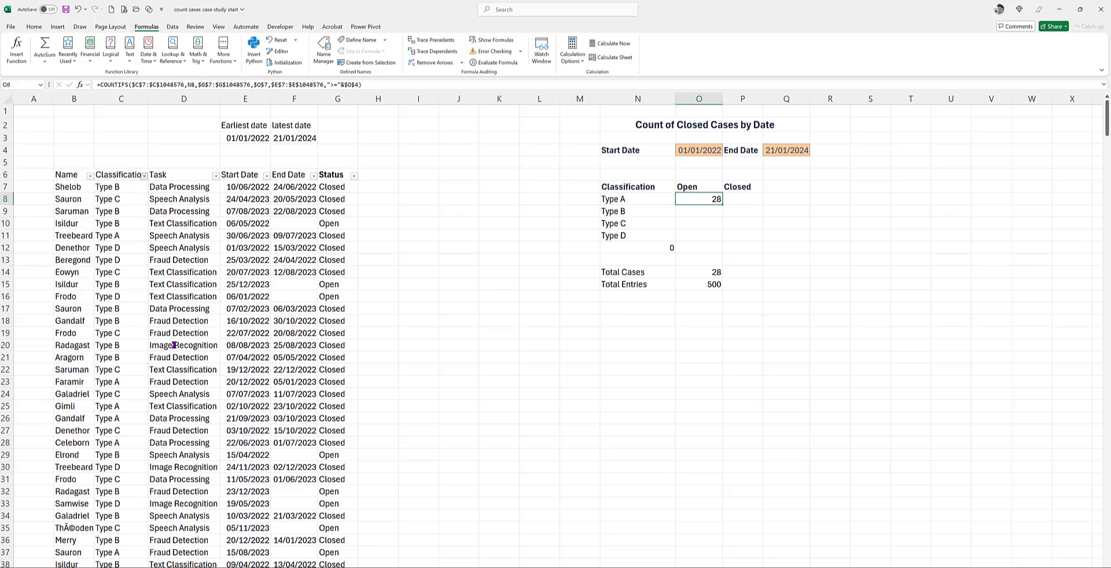
{"action": "left_click", "coordinate": [354, 176]}
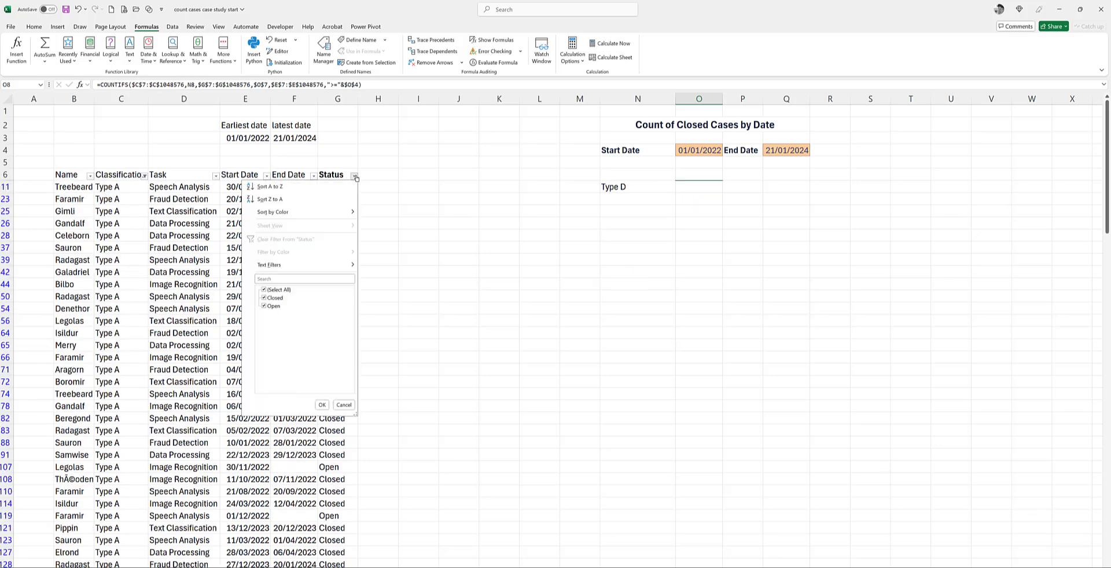
{"action": "left_click", "coordinate": [269, 307]}
{"action": "left_click", "coordinate": [322, 405]}
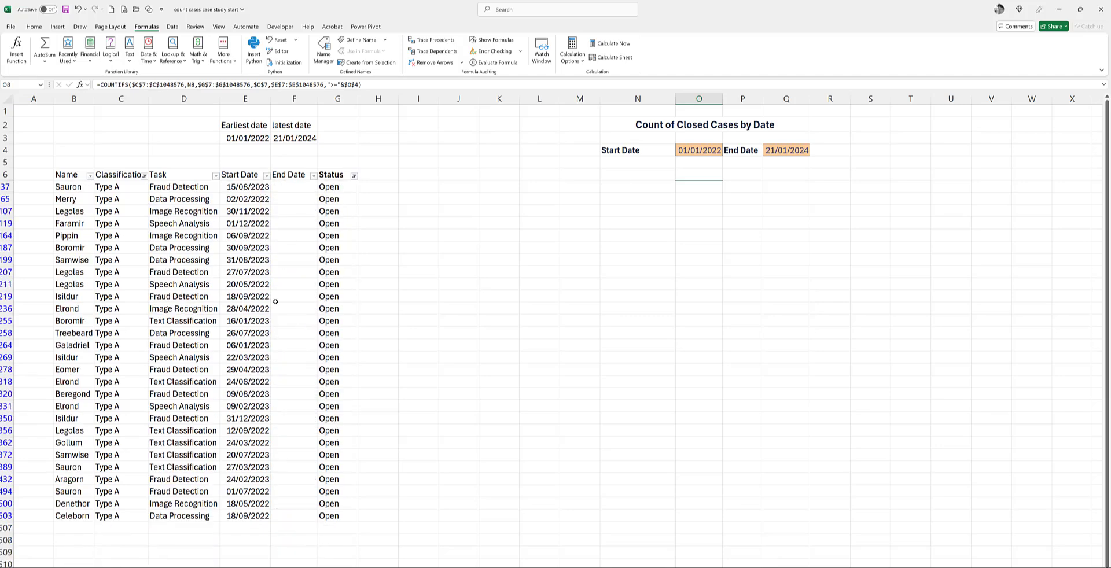
{"action": "mouse_move", "coordinate": [269, 303]}
{"action": "left_mouse_down"}
{"action": "mouse_move", "coordinate": [232, 335]}
{"action": "mouse_move", "coordinate": [200, 411]}
{"action": "mouse_move", "coordinate": [85, 567]}
{"action": "left_mouse_up"}
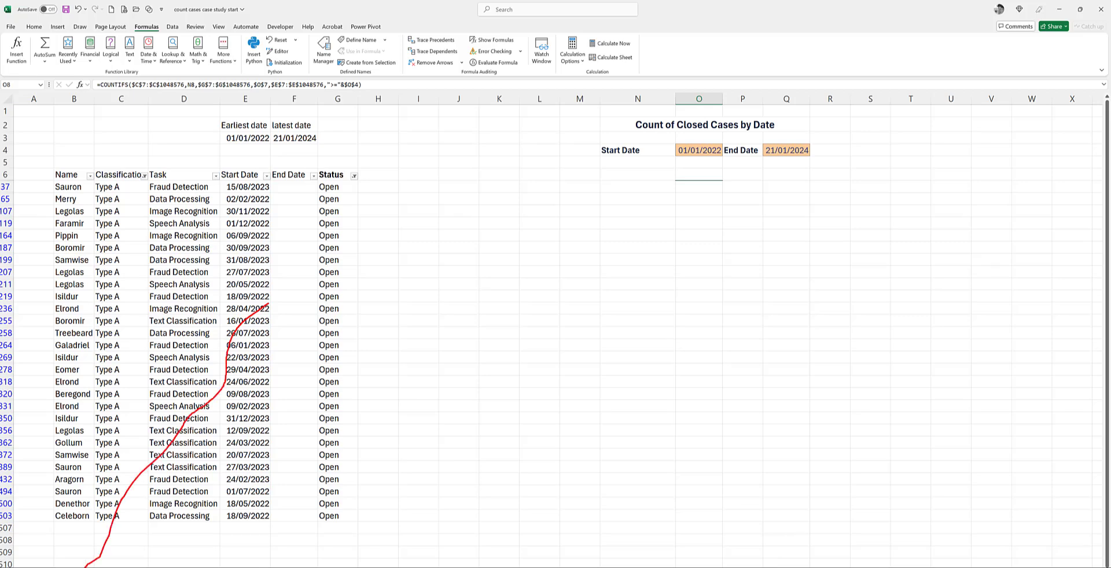
{"action": "key", "text": "Escape"}
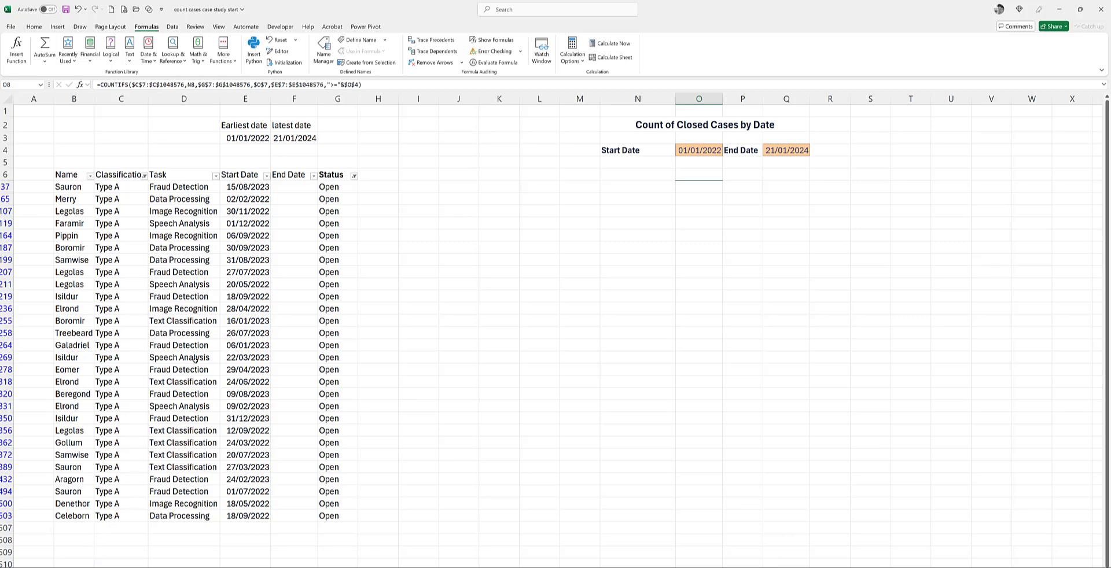
Step: Clear all filters from the case table and fill the Open count formula in O8 down to O11
{"action": "left_click", "coordinate": [210, 334]}
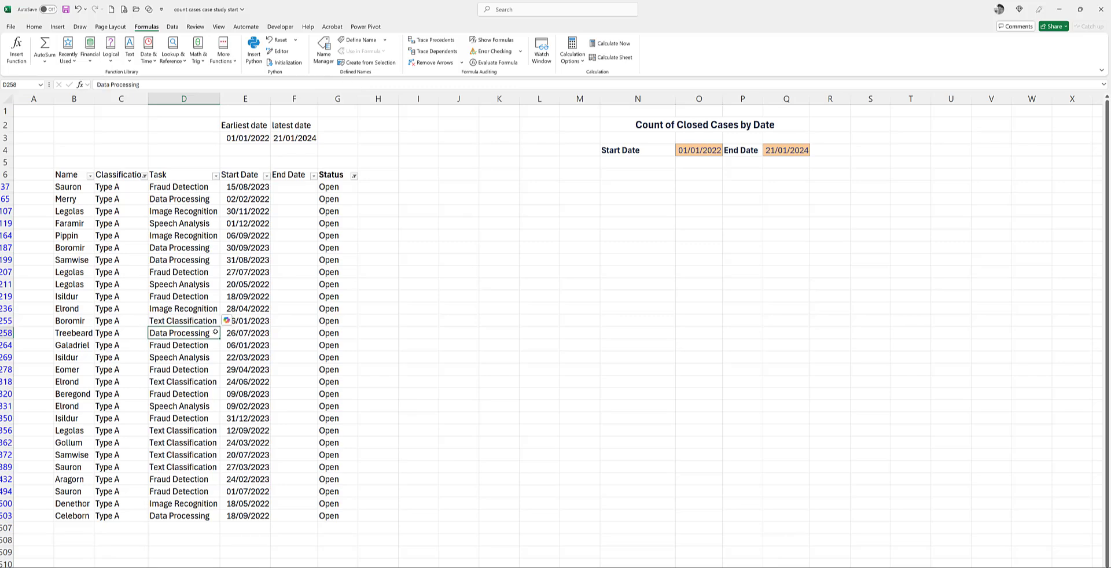
{"action": "mouse_move", "coordinate": [188, 9]}
{"action": "left_mouse_down"}
{"action": "mouse_move", "coordinate": [148, 29]}
{"action": "mouse_move", "coordinate": [180, 40]}
{"action": "mouse_move", "coordinate": [187, 16]}
{"action": "left_mouse_up"}
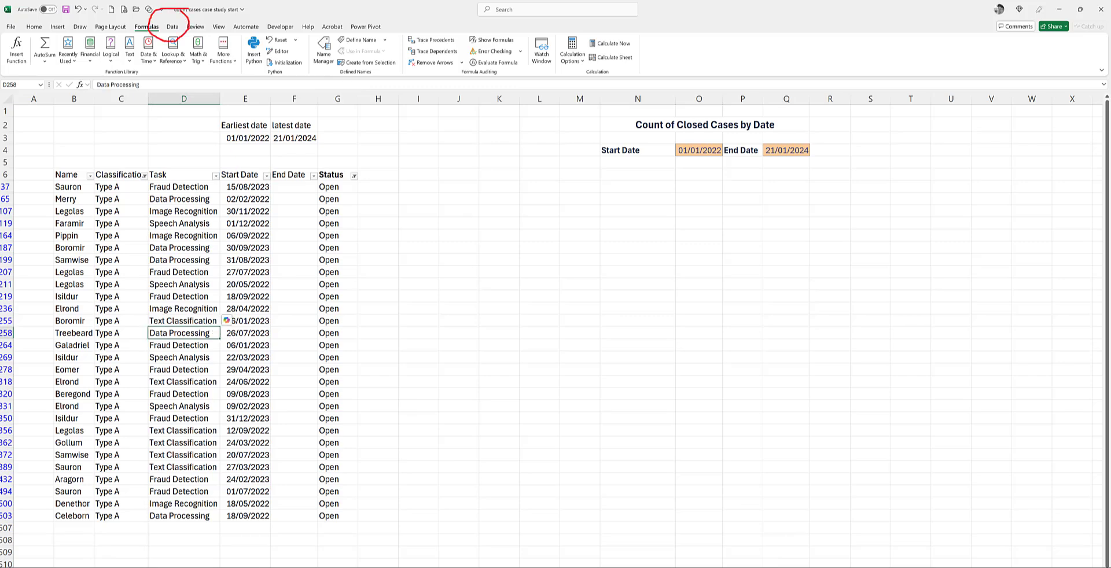
{"action": "left_click", "coordinate": [174, 27]}
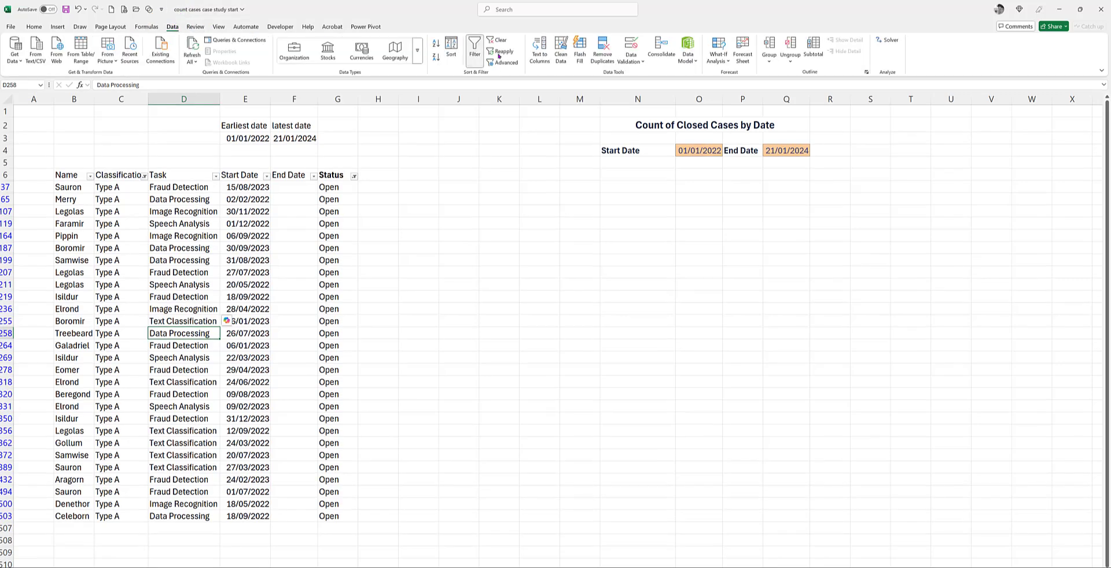
{"action": "left_click", "coordinate": [501, 40]}
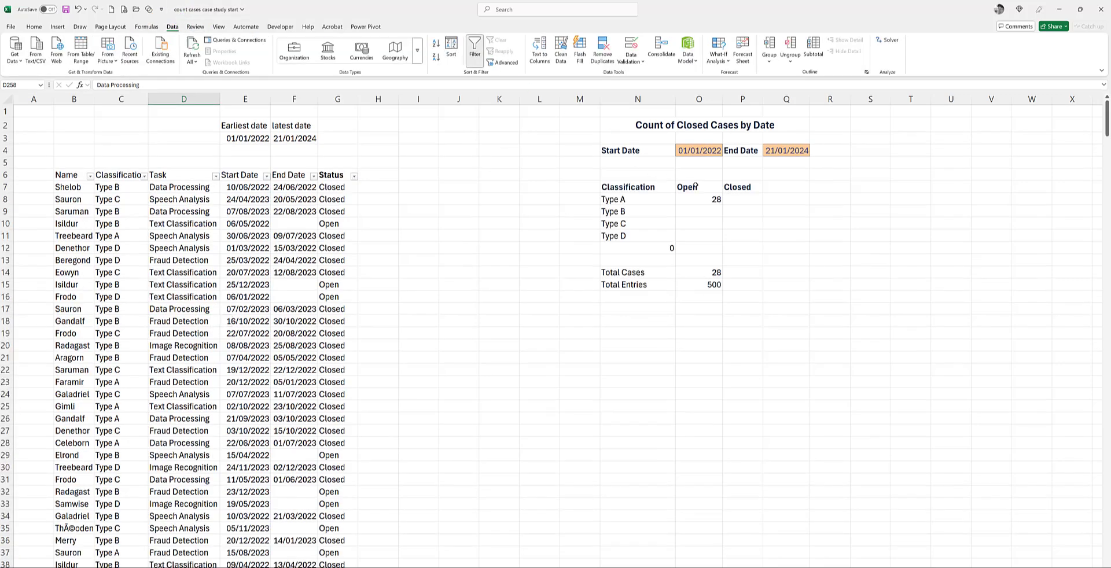
{"action": "left_click", "coordinate": [700, 197]}
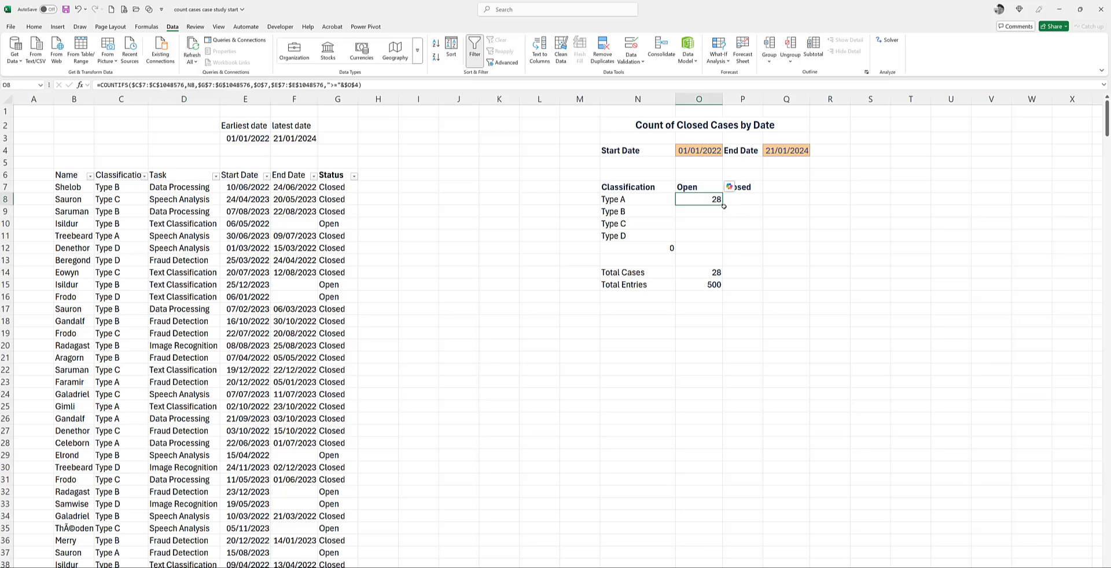
{"action": "left_click_drag", "start_coordinate": [723, 206], "coordinate": [750, 239]}
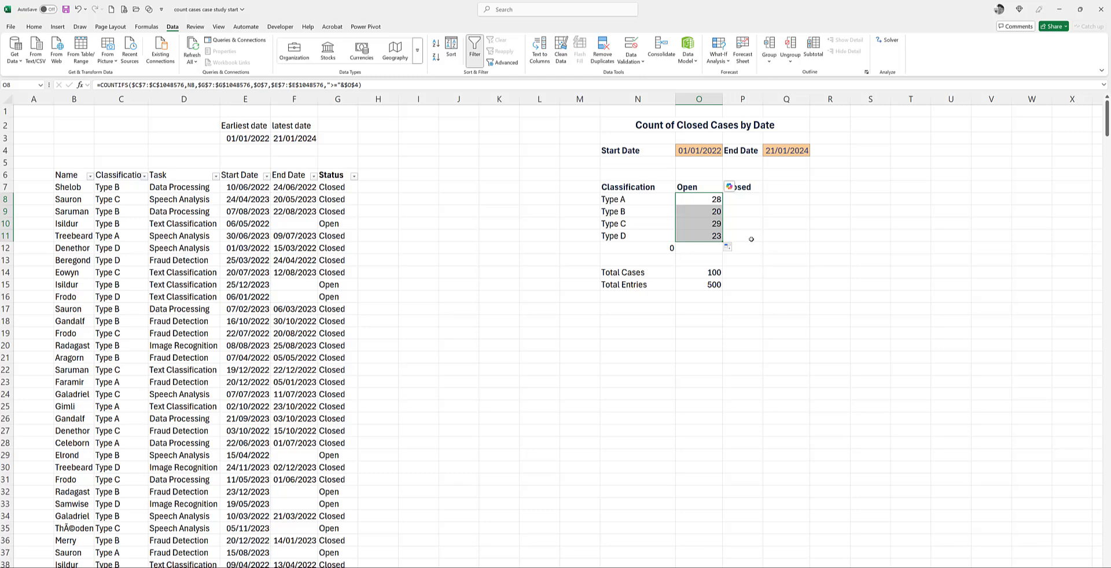
Step: Start a COUNTIFS formula in P8 with the absolute Classification range $C$7:$C$1048576 and N8 as its first criterion
{"action": "left_click", "coordinate": [742, 201]}
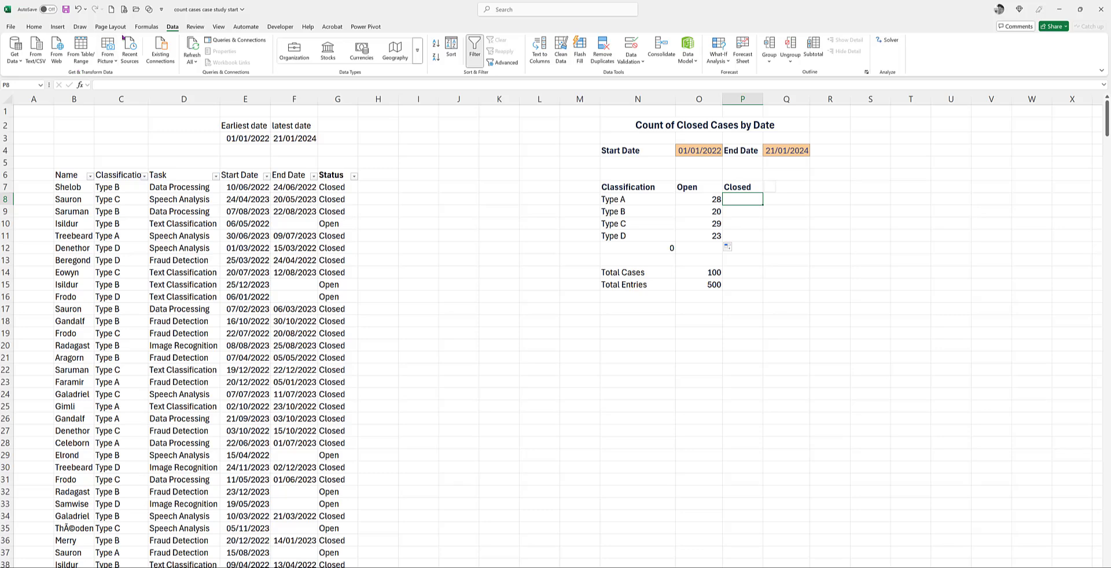
{"action": "left_click", "coordinate": [141, 27]}
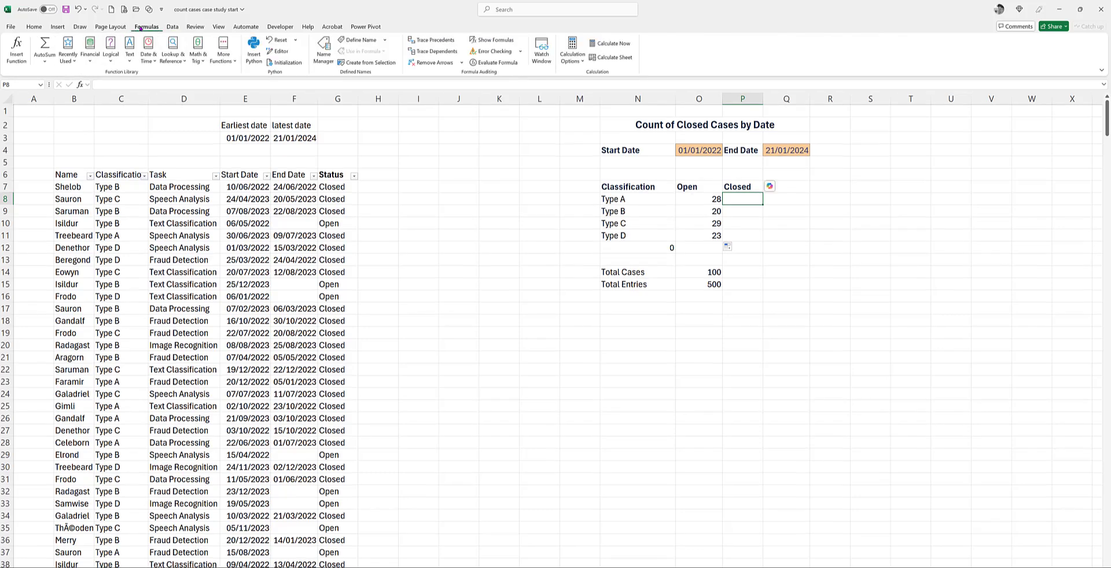
{"action": "left_click", "coordinate": [17, 52]}
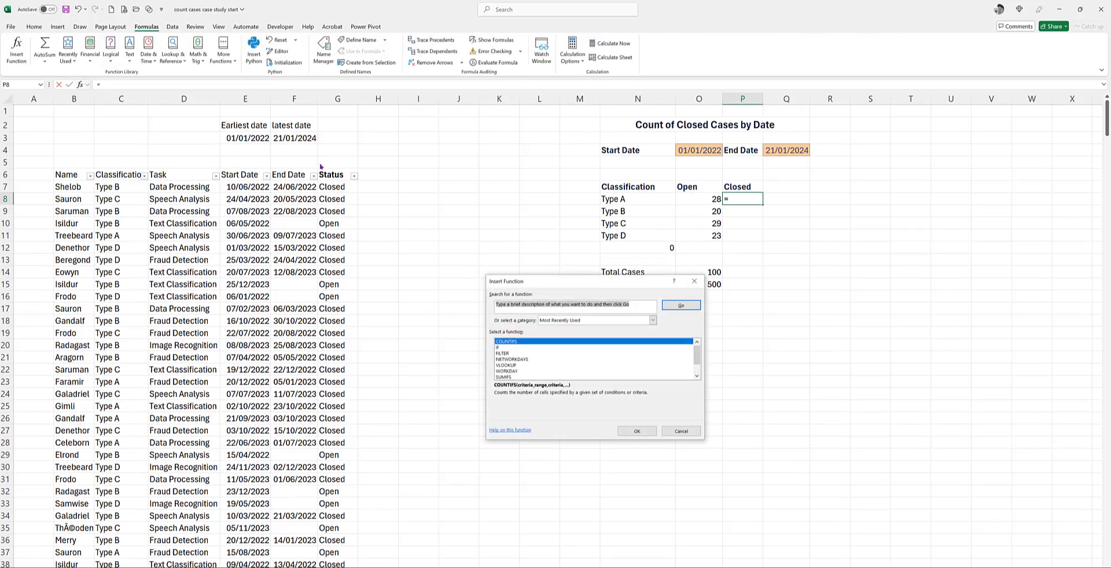
{"action": "left_click", "coordinate": [637, 431]}
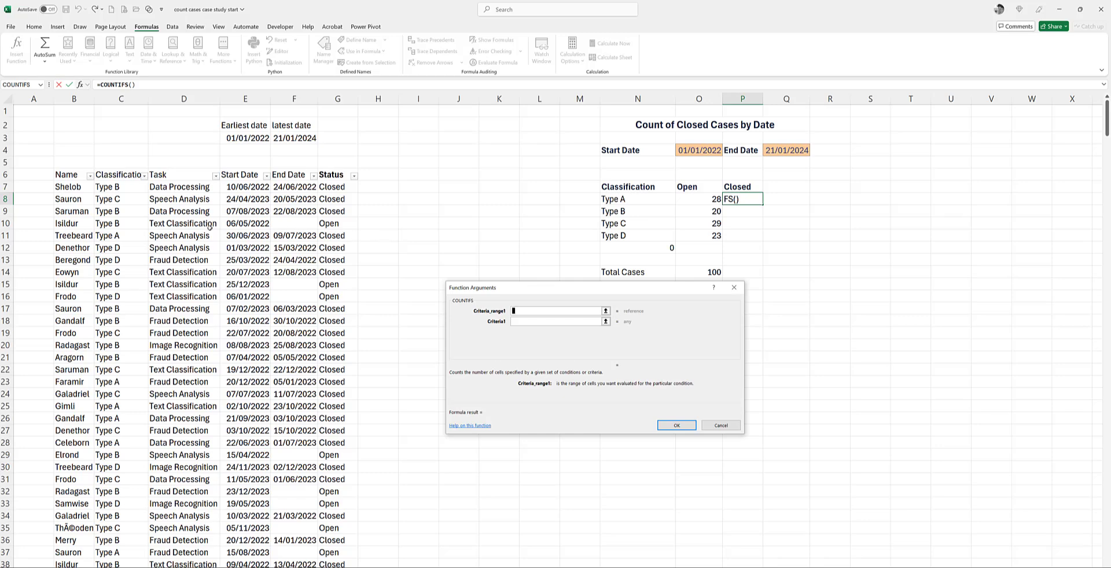
{"action": "left_click", "coordinate": [121, 187]}
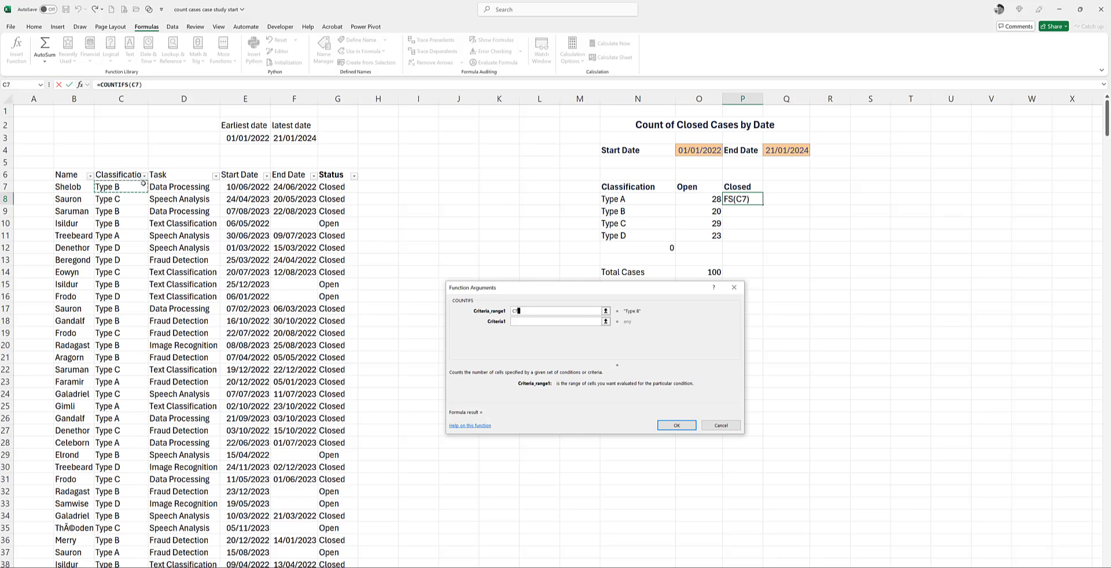
{"action": "key", "text": "ctrl+shift+Down"}
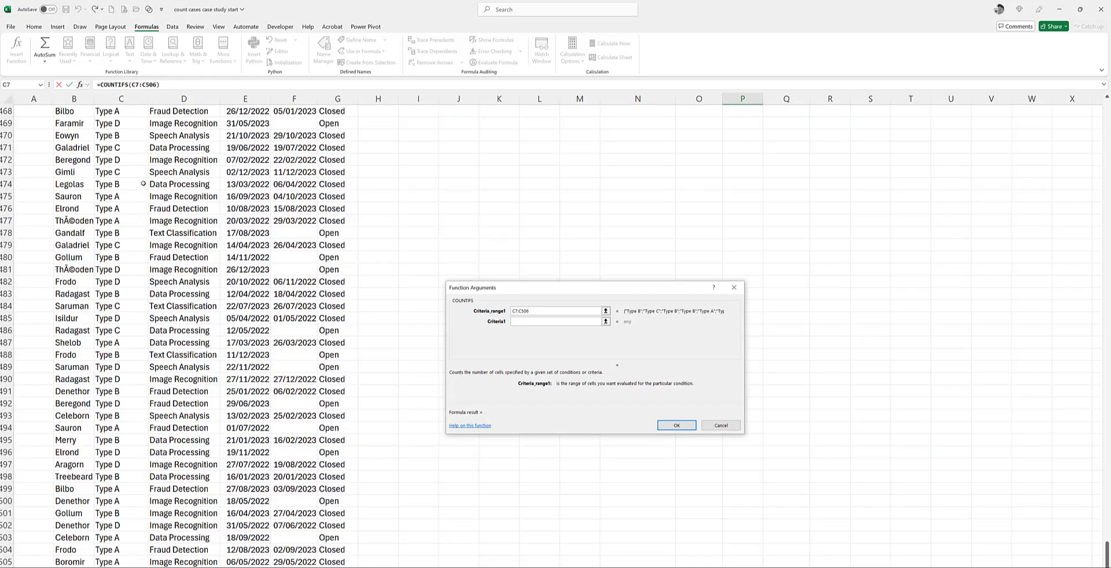
{"action": "key", "text": "ctrl+shift+Down"}
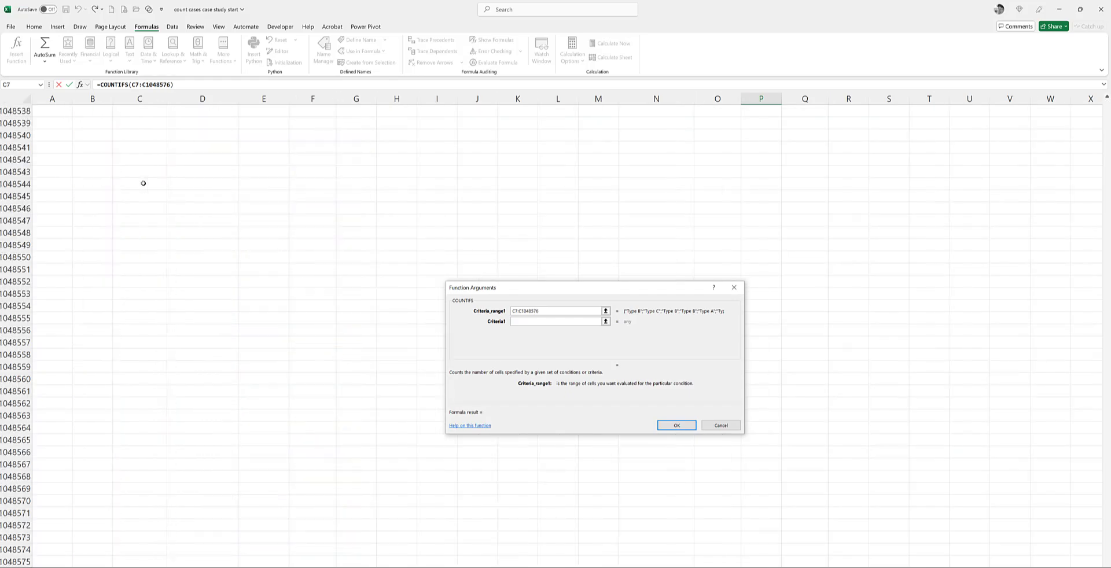
{"action": "key", "text": "F4"}
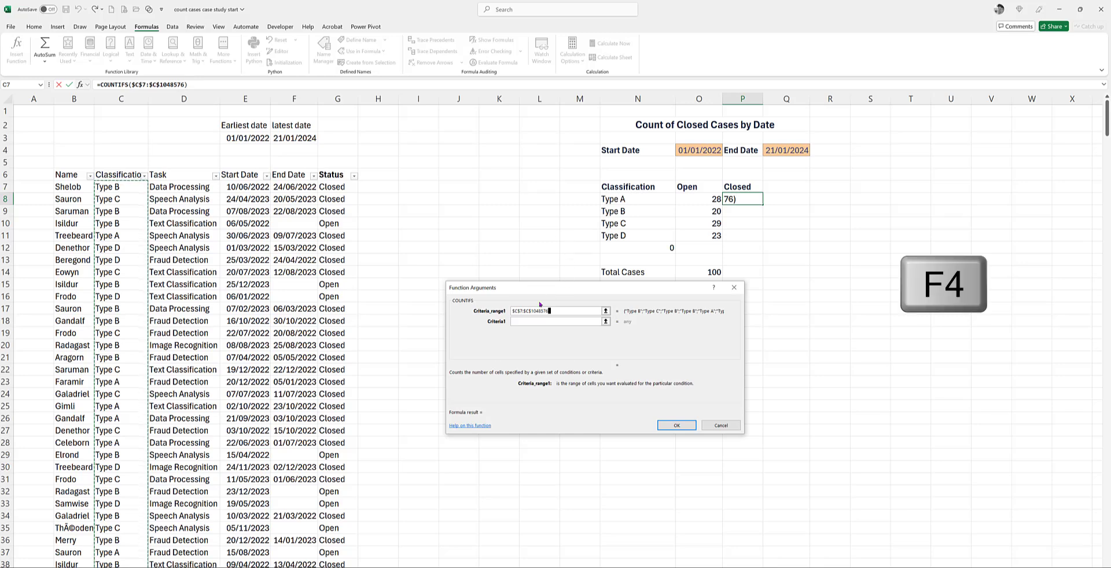
{"action": "key", "text": "Tab"}
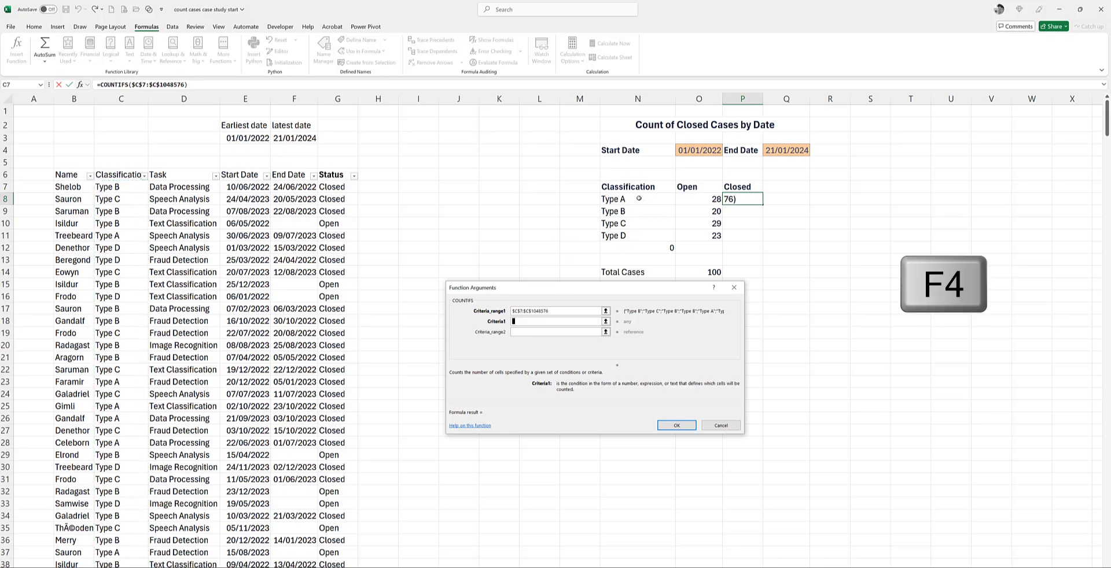
{"action": "left_click", "coordinate": [639, 199]}
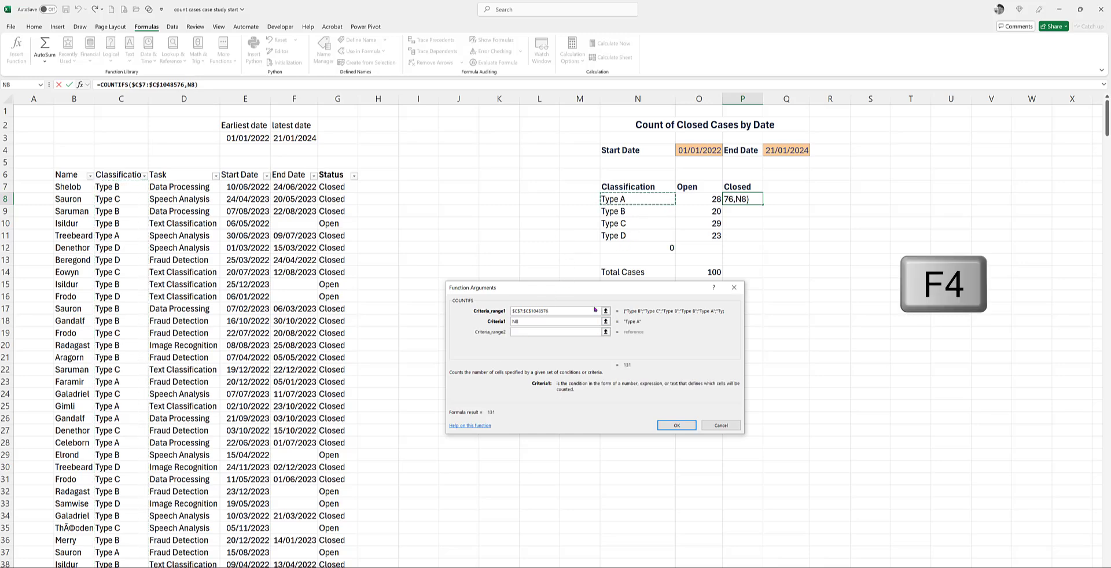
Step: Set the second criteria range to the absolute Status range $G$7:$G$1048576, with the Closed header $P$7 as its criterion
{"action": "left_click", "coordinate": [567, 331]}
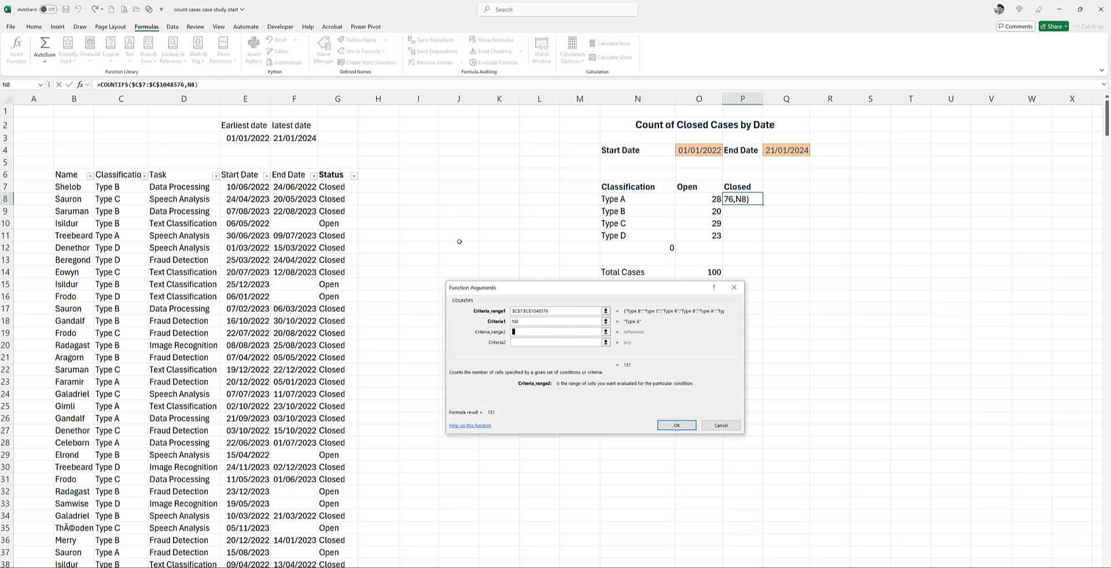
{"action": "left_click", "coordinate": [345, 188]}
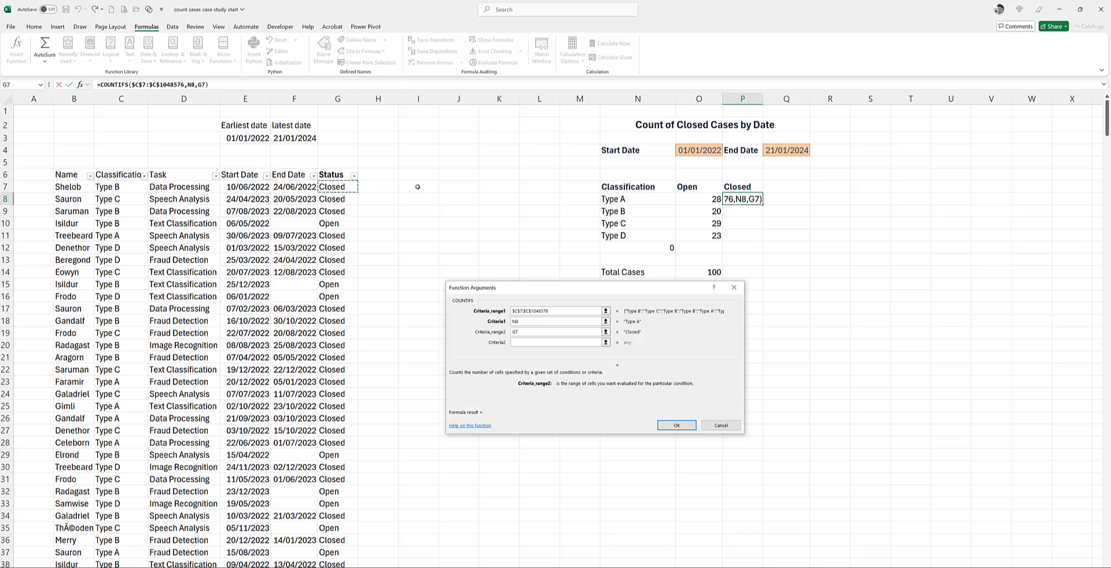
{"action": "key", "text": "ctrl+shift+Down"}
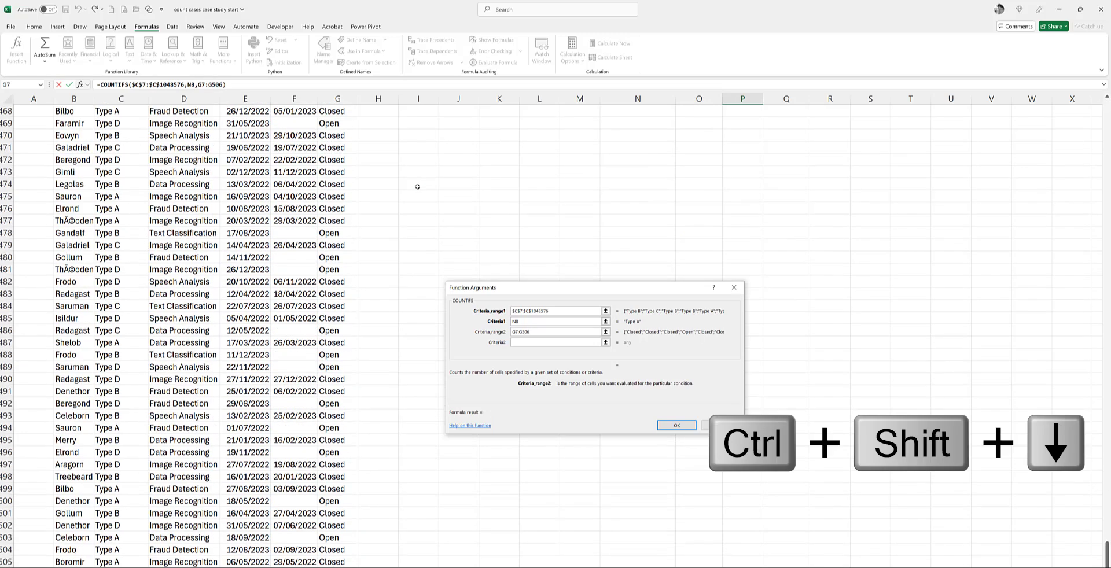
{"action": "key", "text": "ctrl+shift+Down"}
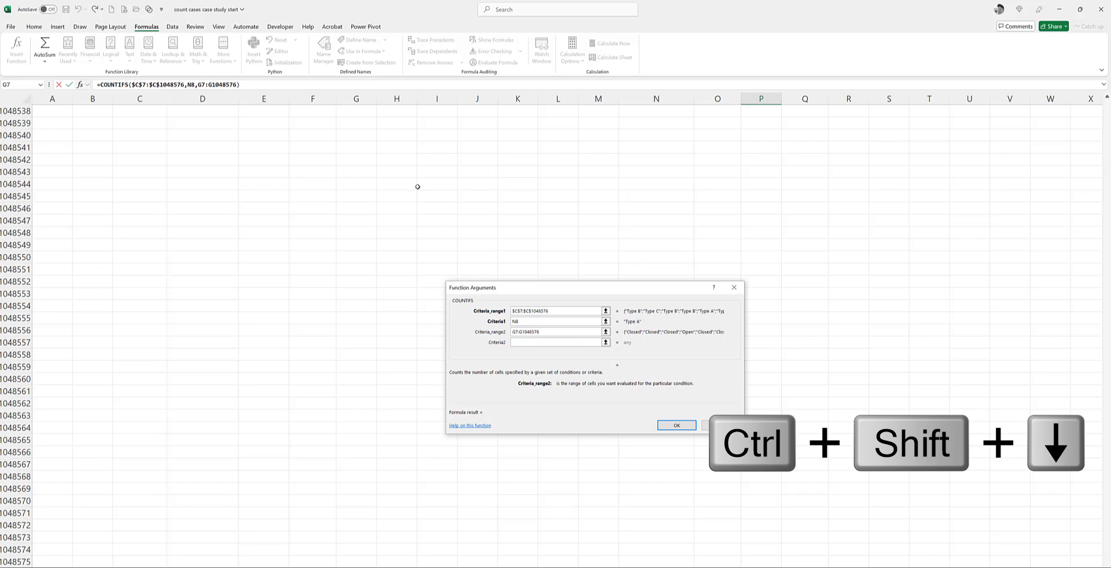
{"action": "key", "text": "F4"}
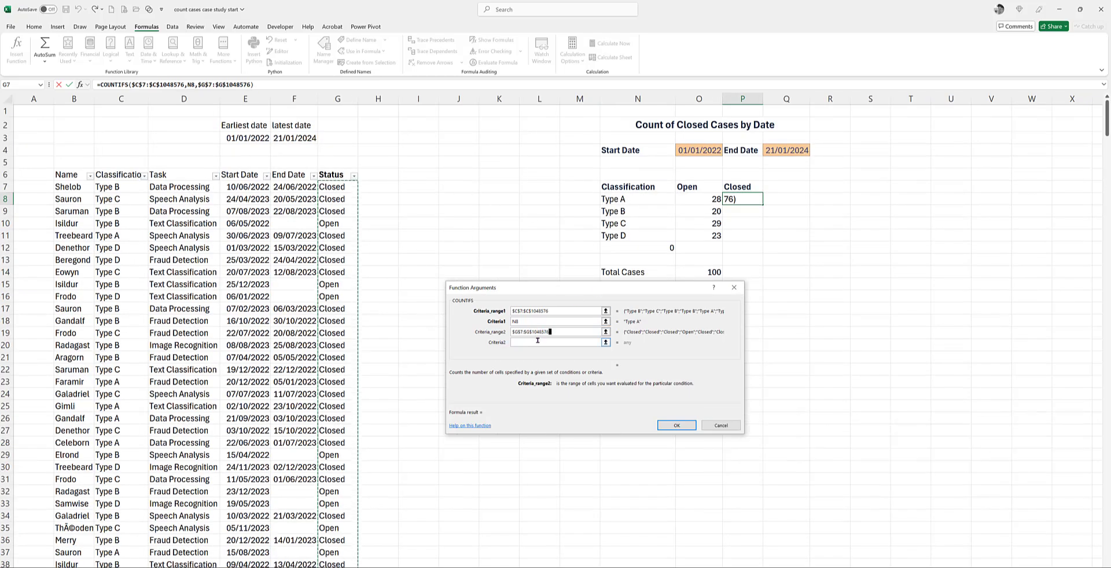
{"action": "left_click", "coordinate": [537, 341]}
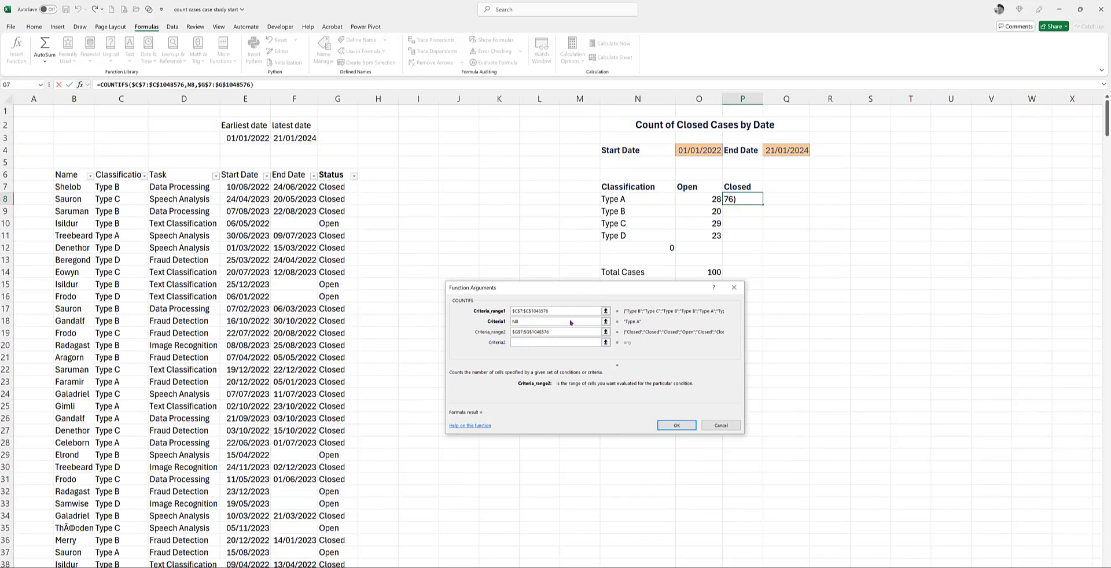
{"action": "left_click", "coordinate": [743, 186]}
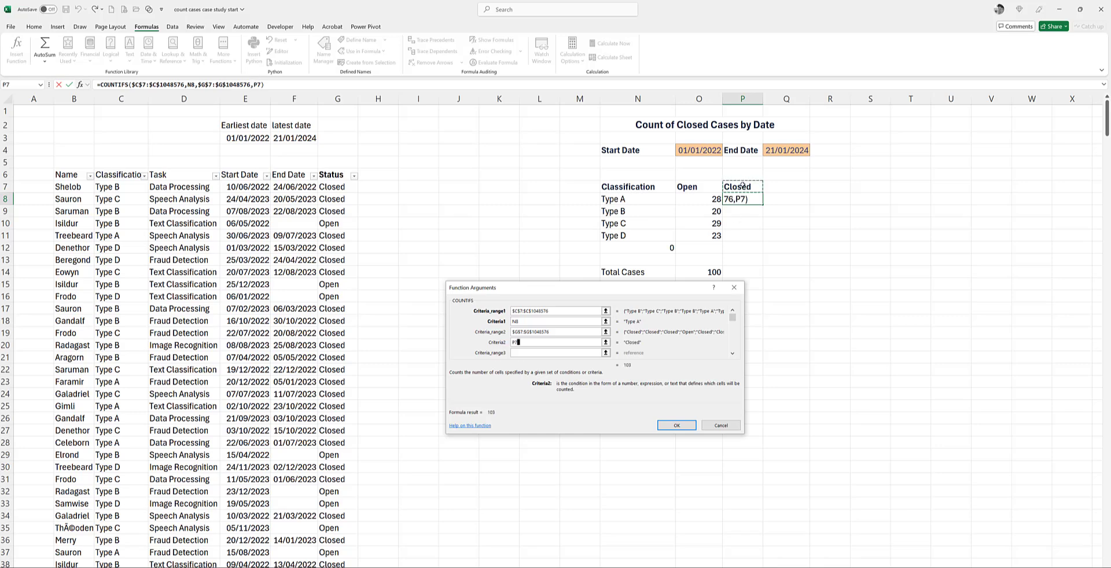
{"action": "key", "text": "F4"}
Step: Set the third COUNTIFS criteria range to the Start Date column with locked rows, E$7:E$1048576
{"action": "left_click", "coordinate": [534, 320]}
{"action": "left_click", "coordinate": [538, 353]}
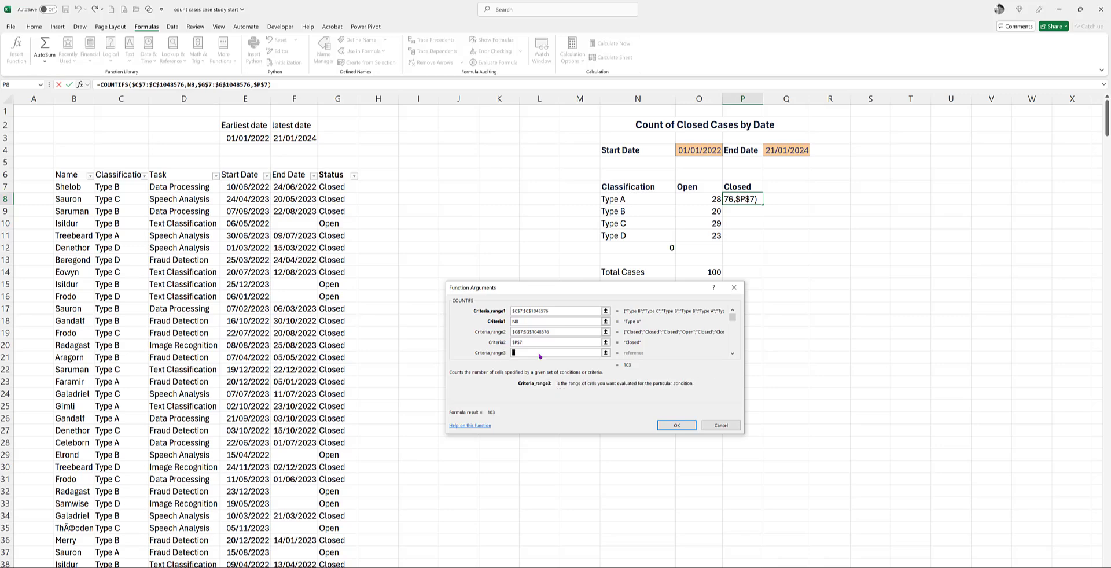
{"action": "left_click", "coordinate": [244, 186]}
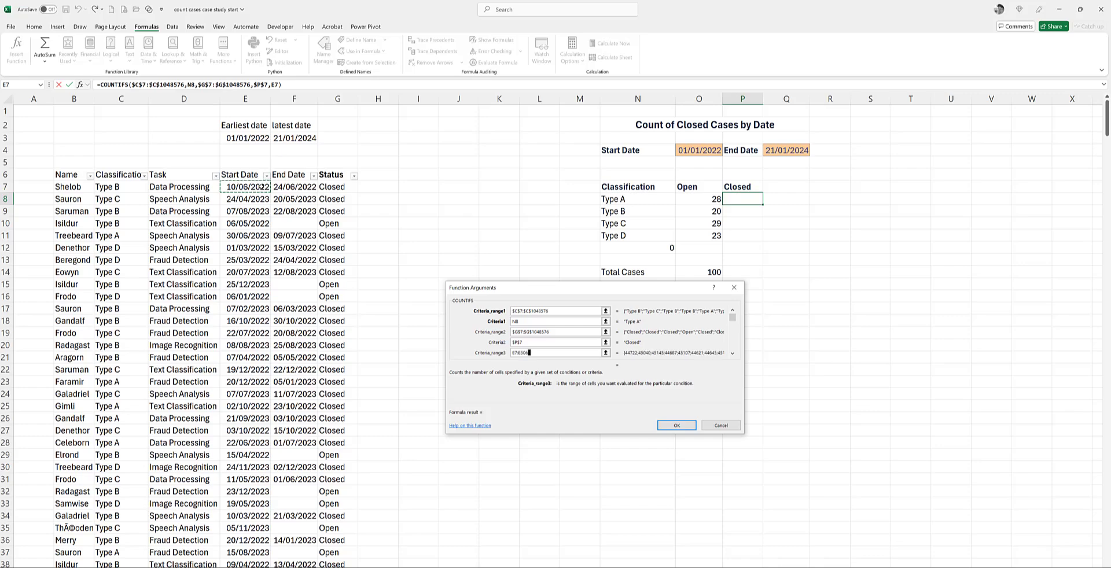
{"action": "key", "text": "ctrl+shift+Down"}
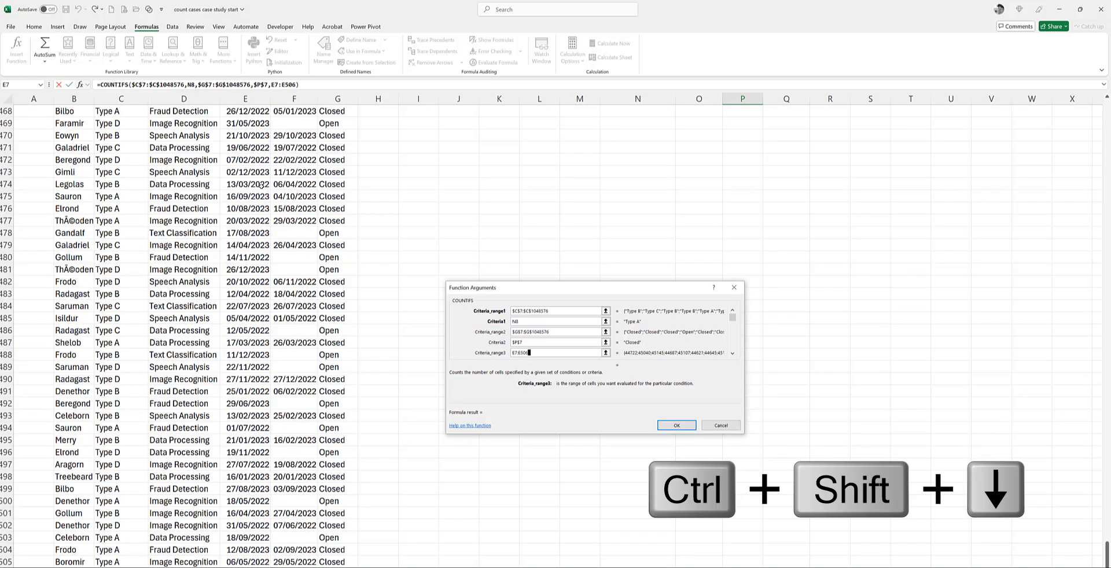
{"action": "key", "text": "ctrl+shift+Down"}
{"action": "key", "text": "F4"}
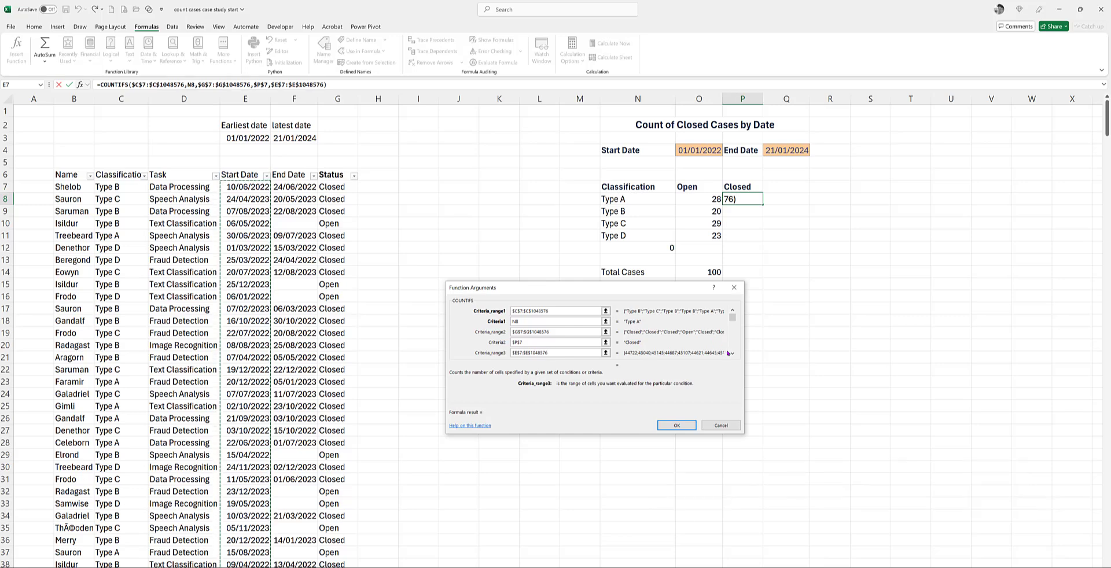
{"action": "key", "text": "F4"}
Step: Set the third criterion to ">="&$O$4, using the summary's start date
{"action": "left_click", "coordinate": [732, 354]}
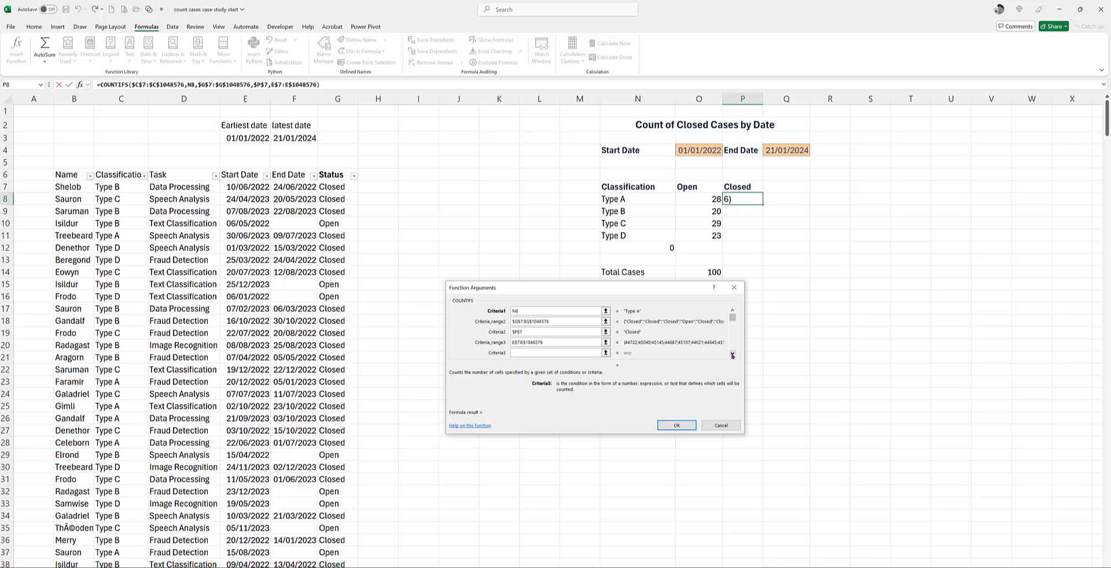
{"action": "type", "text": "\">=\"&"}
{"action": "left_click", "coordinate": [711, 150]}
{"action": "key", "text": "F4"}
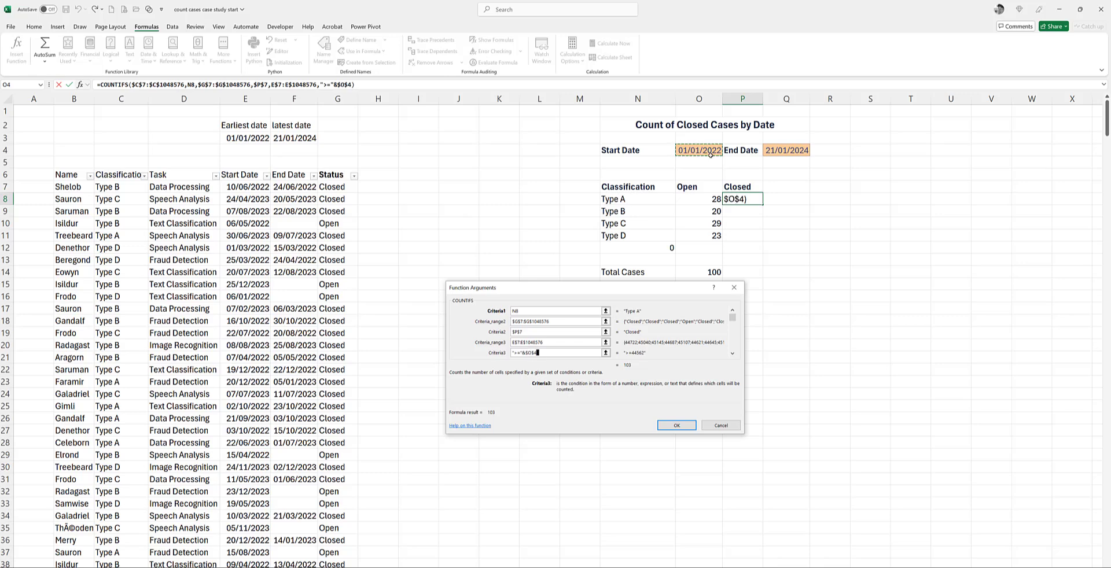
Step: Set the fourth COUNTIFS criteria range to the absolute End Date range $F$7:$F$1048576
{"action": "left_click", "coordinate": [733, 354]}
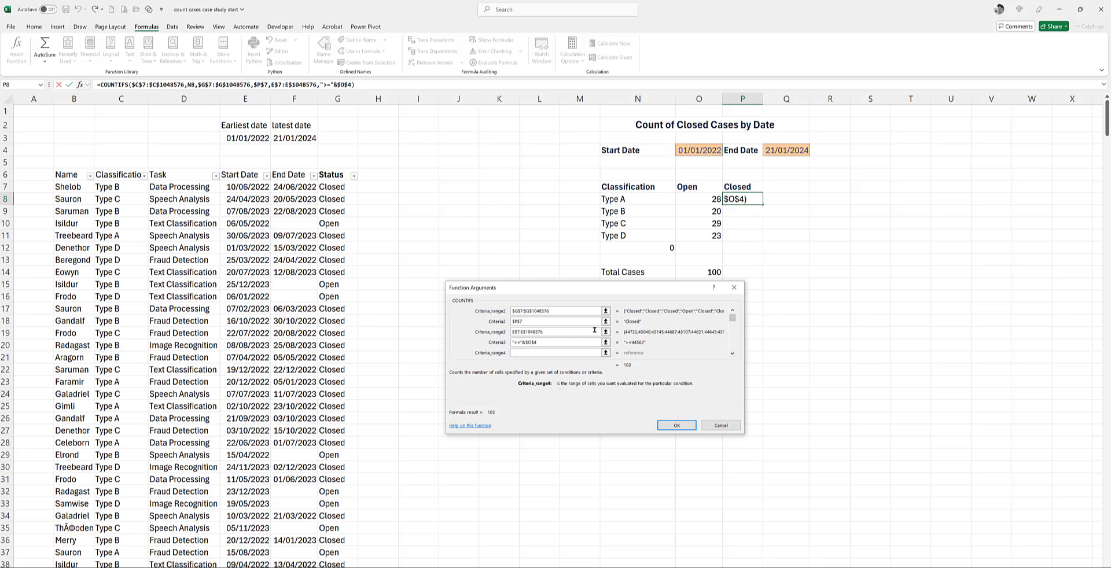
{"action": "left_click", "coordinate": [292, 188]}
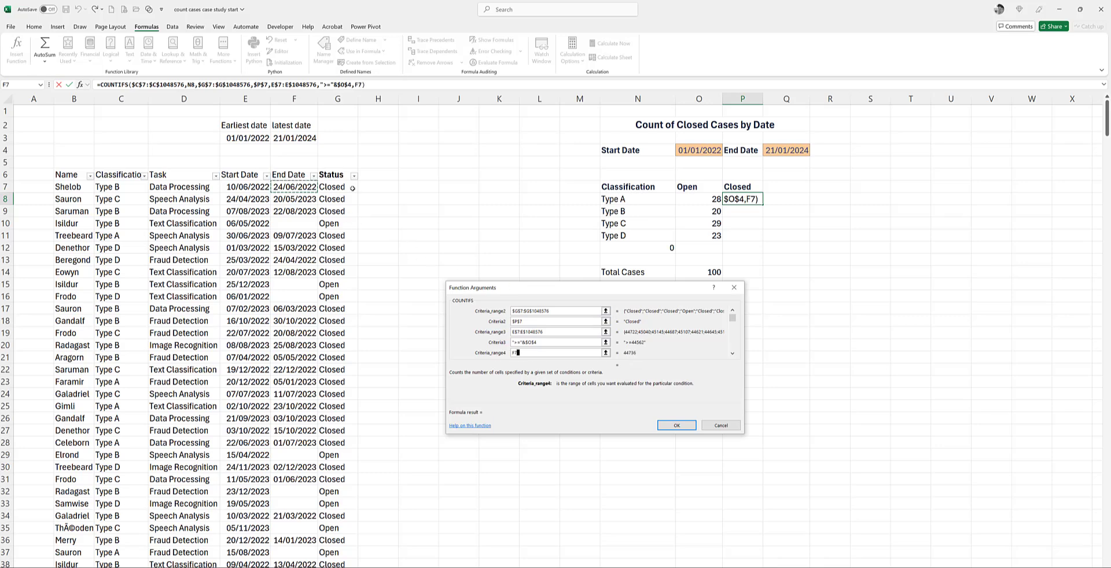
{"action": "key", "text": "shift+Down"}
{"action": "key", "text": "shift+Down"}
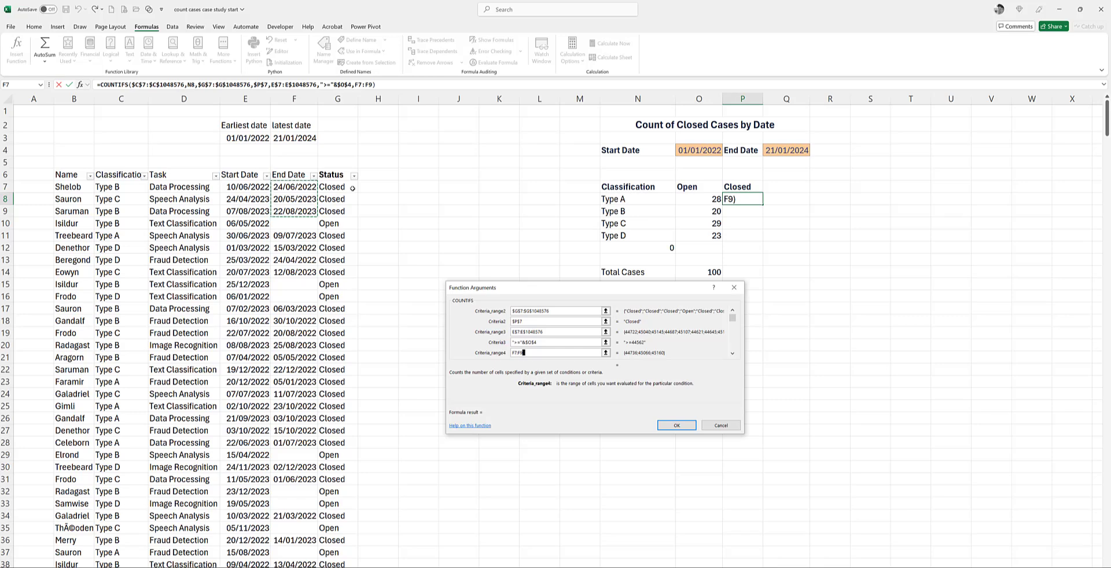
{"action": "key", "text": "shift+Down"}
{"action": "key", "text": "shift+Down"}
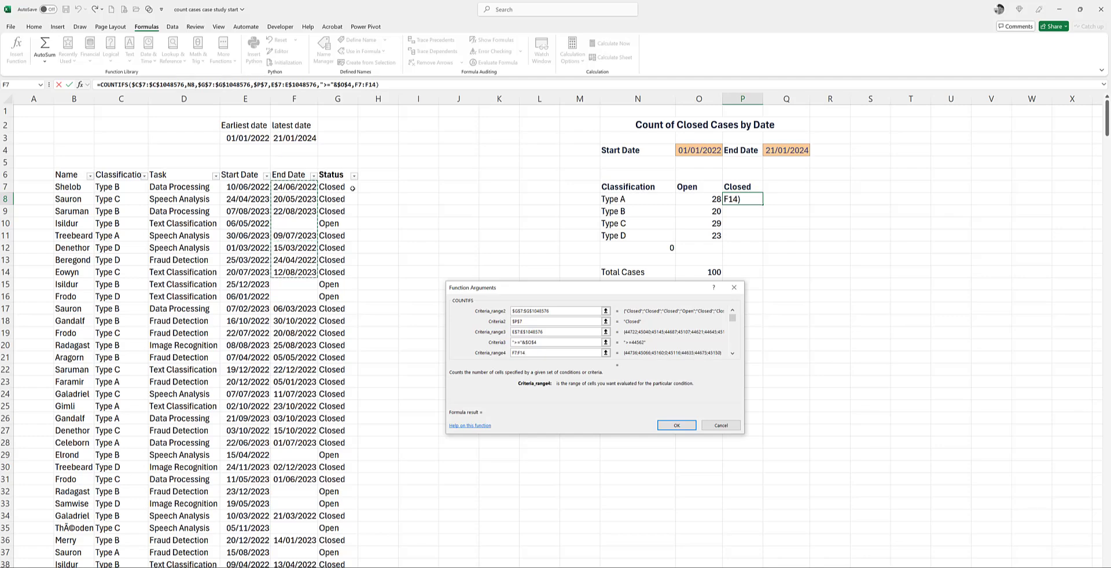
{"action": "key", "text": "shift+Down"}
{"action": "key", "text": "shift+Down"}
{"action": "key", "text": "shift+Down"}
{"action": "key", "text": "shift+Down"}
{"action": "key", "text": "shift+Down"}
{"action": "key", "text": "shift+Down"}
{"action": "key", "text": "shift+Down"}
{"action": "key", "text": "shift+Down"}
{"action": "key", "text": "shift+Down"}
{"action": "key", "text": "shift+Down"}
{"action": "key", "text": "shift+Down"}
{"action": "key", "text": "shift+Down"}
{"action": "key", "text": "shift+Down"}
{"action": "key", "text": "shift+Down"}
{"action": "key", "text": "shift+Down"}
{"action": "key", "text": "shift+Down"}
{"action": "key", "text": "shift+Down"}
{"action": "key", "text": "shift+Down"}
{"action": "key", "text": "shift+Down"}
{"action": "key", "text": "shift+Down"}
{"action": "key", "text": "shift+Down"}
{"action": "key", "text": "shift+Down"}
{"action": "key", "text": "shift+Down"}
{"action": "key", "text": "shift+Down"}
{"action": "key", "text": "shift+Down"}
{"action": "key", "text": "shift+Down"}
{"action": "key", "text": "shift+Down"}
{"action": "key", "text": "shift+Down"}
{"action": "key", "text": "shift+Down"}
{"action": "key", "text": "shift+Down"}
{"action": "key", "text": "shift+Down"}
{"action": "key", "text": "shift+Down"}
{"action": "key", "text": "shift+Down"}
{"action": "key", "text": "shift+Down"}
{"action": "key", "text": "shift+Down"}
{"action": "key", "text": "shift+Down"}
{"action": "key", "text": "shift+Down"}
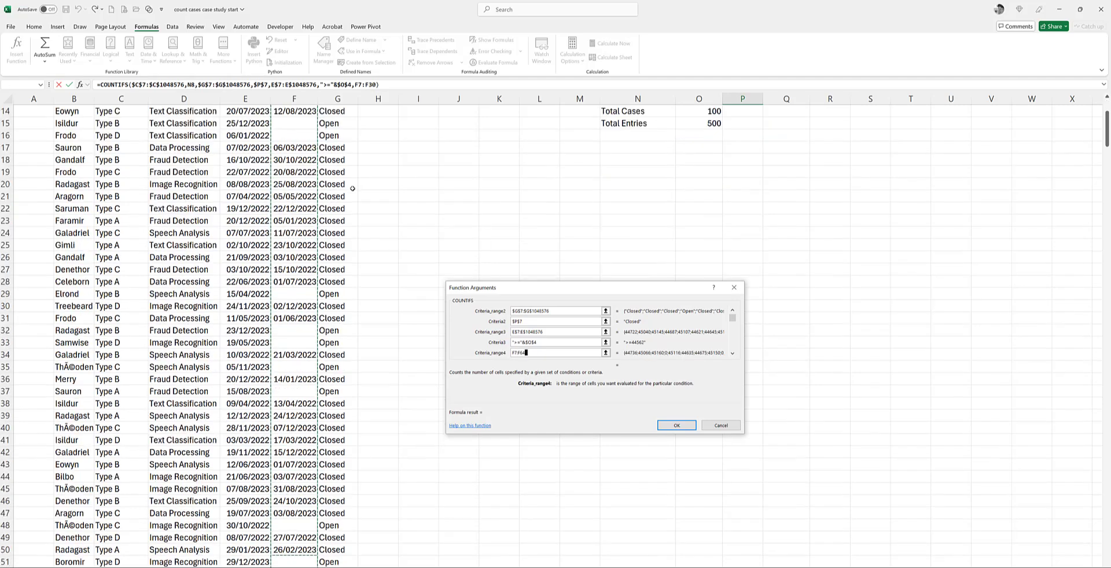
{"action": "key", "text": "shift+Down"}
{"action": "key", "text": "shift+Down"}
{"action": "key", "text": "shift+Down"}
{"action": "key", "text": "shift+Down"}
{"action": "key", "text": "shift+Down"}
{"action": "key", "text": "shift+Down"}
{"action": "key", "text": "shift+Down"}
{"action": "key", "text": "shift+Down"}
{"action": "key", "text": "shift+Down"}
{"action": "key", "text": "shift+Down"}
{"action": "key", "text": "shift+Down"}
{"action": "key", "text": "shift+Down"}
{"action": "key", "text": "shift+Down"}
{"action": "key", "text": "shift+Down"}
{"action": "key", "text": "shift+Down"}
{"action": "key", "text": "shift+Down"}
{"action": "key", "text": "shift+Down"}
{"action": "key", "text": "shift+Down"}
{"action": "key", "text": "shift+Down"}
{"action": "key", "text": "shift+Down"}
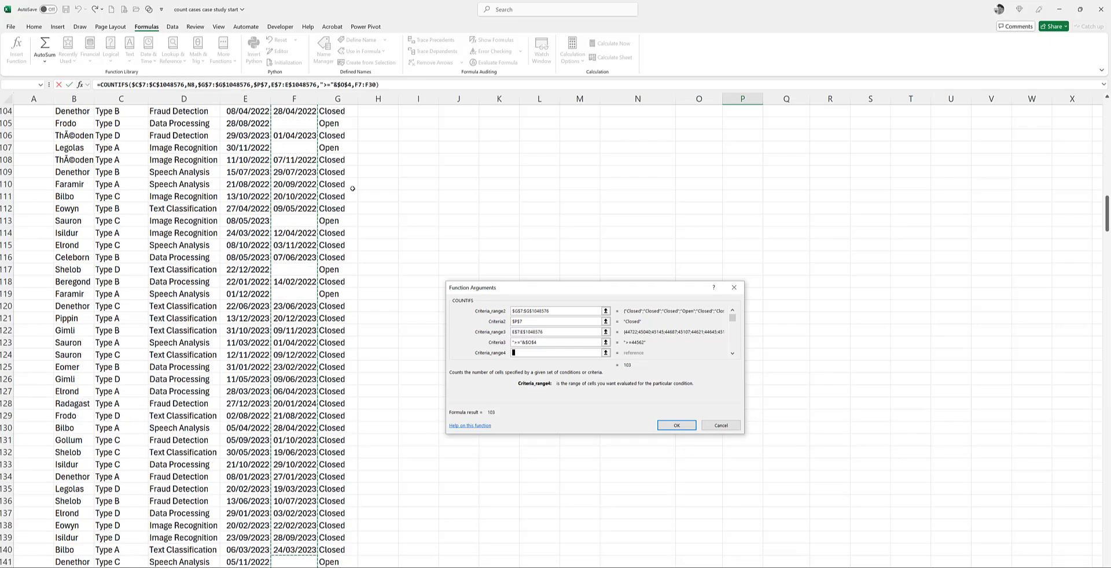
{"action": "key", "text": "shift+Down"}
{"action": "key", "text": "shift+Down"}
{"action": "key", "text": "shift+Down"}
{"action": "key", "text": "shift+Down"}
{"action": "key", "text": "shift+Down"}
{"action": "key", "text": "shift+Down"}
{"action": "key", "text": "shift+Down"}
{"action": "key", "text": "shift+Down"}
{"action": "key", "text": "shift+Down"}
{"action": "key", "text": "shift+Down"}
{"action": "key", "text": "shift+Down"}
{"action": "key", "text": "shift+Down"}
{"action": "key", "text": "shift+Down"}
{"action": "key", "text": "shift+Down"}
{"action": "key", "text": "shift+Down"}
{"action": "key", "text": "shift+Down"}
{"action": "key", "text": "shift+Down"}
{"action": "key", "text": "shift+Down"}
{"action": "key", "text": "shift+Down"}
{"action": "key", "text": "shift+Down"}
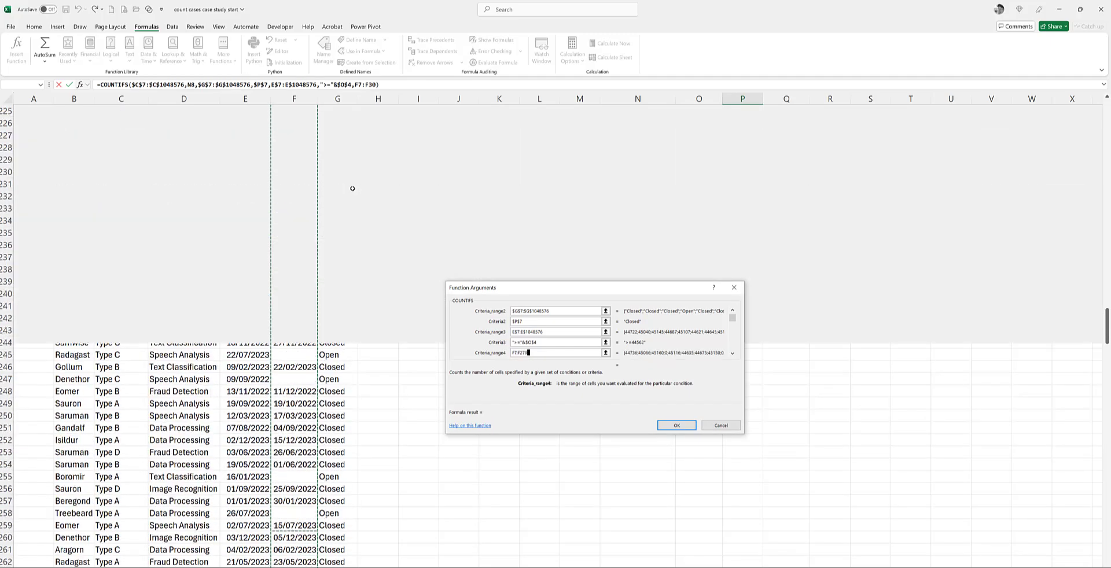
{"action": "key", "text": "shift+Down"}
{"action": "key", "text": "shift+Down"}
{"action": "key", "text": "shift+Down"}
{"action": "key", "text": "shift+Down"}
{"action": "key", "text": "shift+Down"}
{"action": "key", "text": "shift+Down"}
{"action": "key", "text": "shift+Down"}
{"action": "key", "text": "shift+Down"}
{"action": "key", "text": "shift+Down"}
{"action": "key", "text": "shift+Down"}
{"action": "key", "text": "shift+Down"}
{"action": "key", "text": "shift+Down"}
{"action": "key", "text": "shift+Down"}
{"action": "key", "text": "shift+Down"}
{"action": "key", "text": "shift+Down"}
{"action": "key", "text": "shift+Down"}
{"action": "key", "text": "shift+Down"}
{"action": "key", "text": "shift+Down"}
{"action": "key", "text": "shift+Down"}
{"action": "key", "text": "shift+Down"}
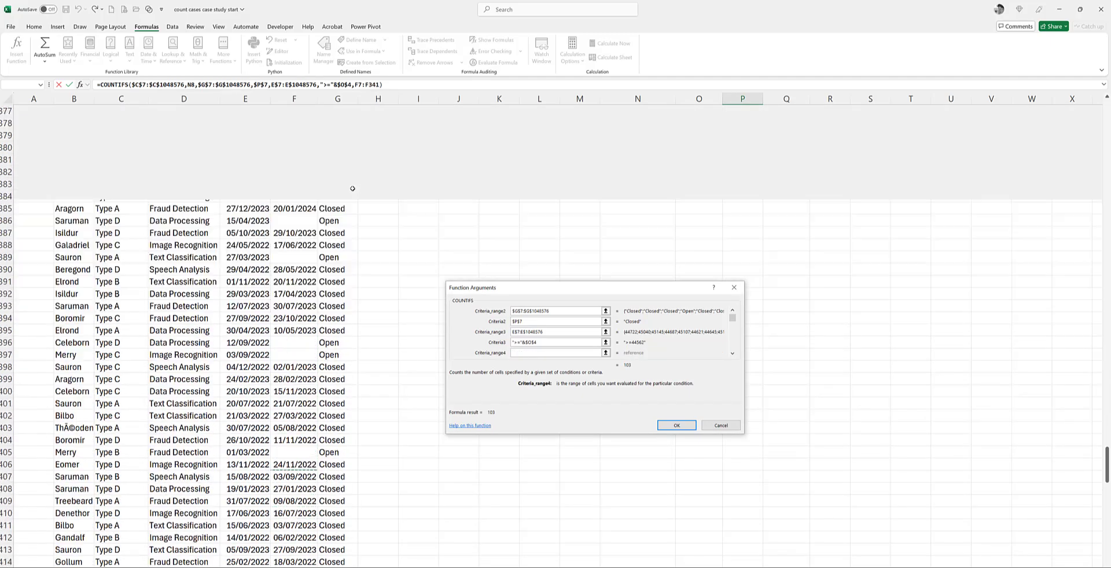
{"action": "key", "text": "shift+Down"}
{"action": "key", "text": "shift+Down"}
{"action": "key", "text": "shift+Down"}
{"action": "key", "text": "shift+Down"}
{"action": "key", "text": "shift+Down"}
{"action": "key", "text": "shift+Down"}
{"action": "key", "text": "shift+Down"}
{"action": "key", "text": "shift+Down"}
{"action": "key", "text": "shift+Down"}
{"action": "key", "text": "shift+Down"}
{"action": "key", "text": "shift+Down"}
{"action": "key", "text": "shift+Down"}
{"action": "key", "text": "shift+Down"}
{"action": "key", "text": "shift+Down"}
{"action": "key", "text": "shift+Down"}
{"action": "key", "text": "ctrl+shift+Down"}
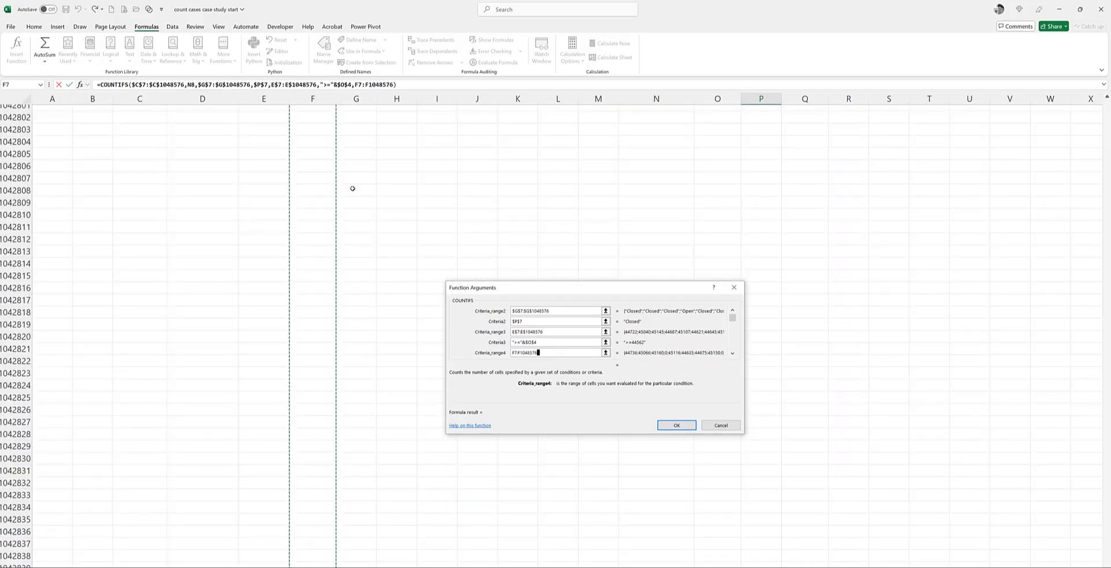
{"action": "key", "text": "F4"}
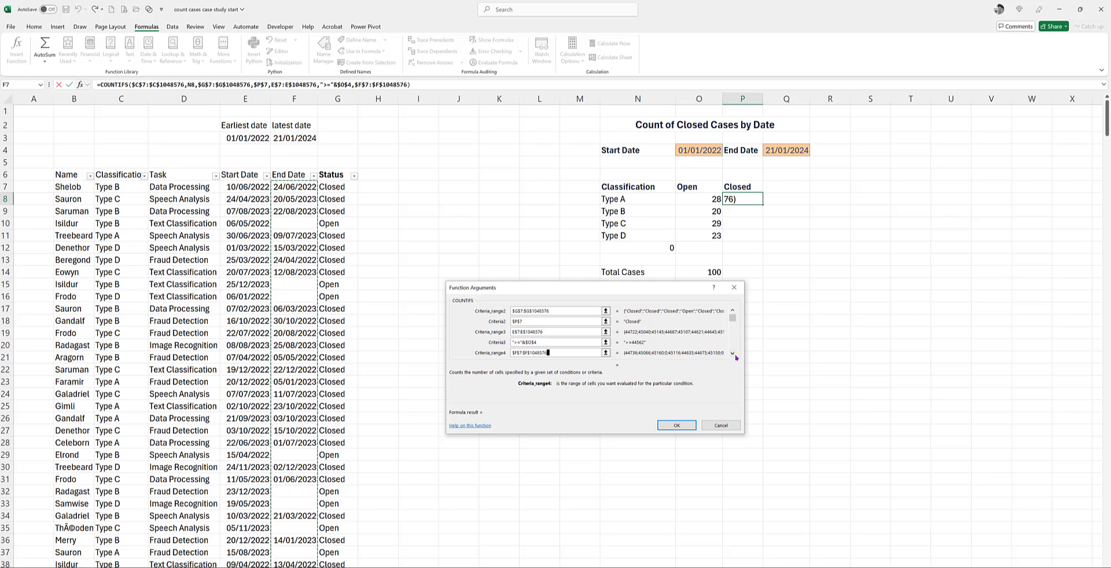
Step: Set the fourth criterion to "<="&$Q$4, complete the formula in P8, and fill it down through P11
{"action": "key", "text": "Tab"}
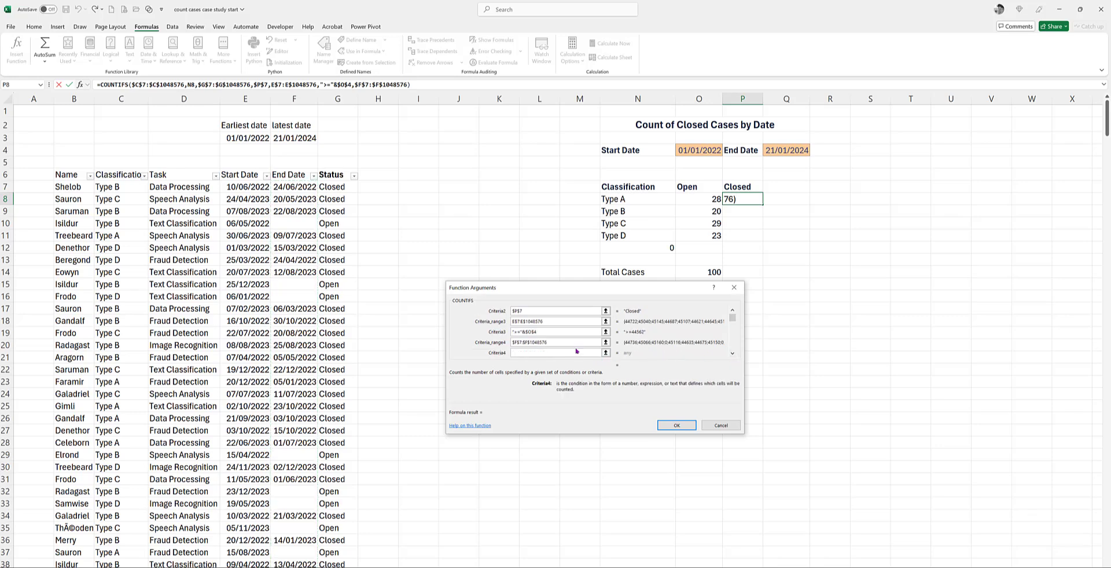
{"action": "type", "text": "\"<=\"&"}
{"action": "left_click", "coordinate": [786, 149]}
{"action": "key", "text": "F4"}
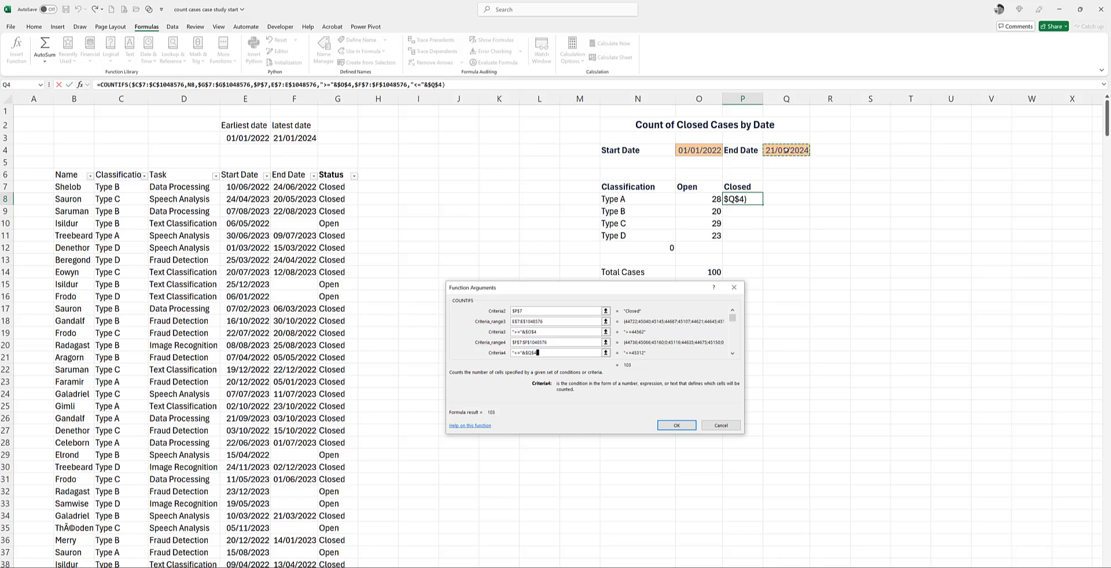
{"action": "left_click", "coordinate": [679, 425]}
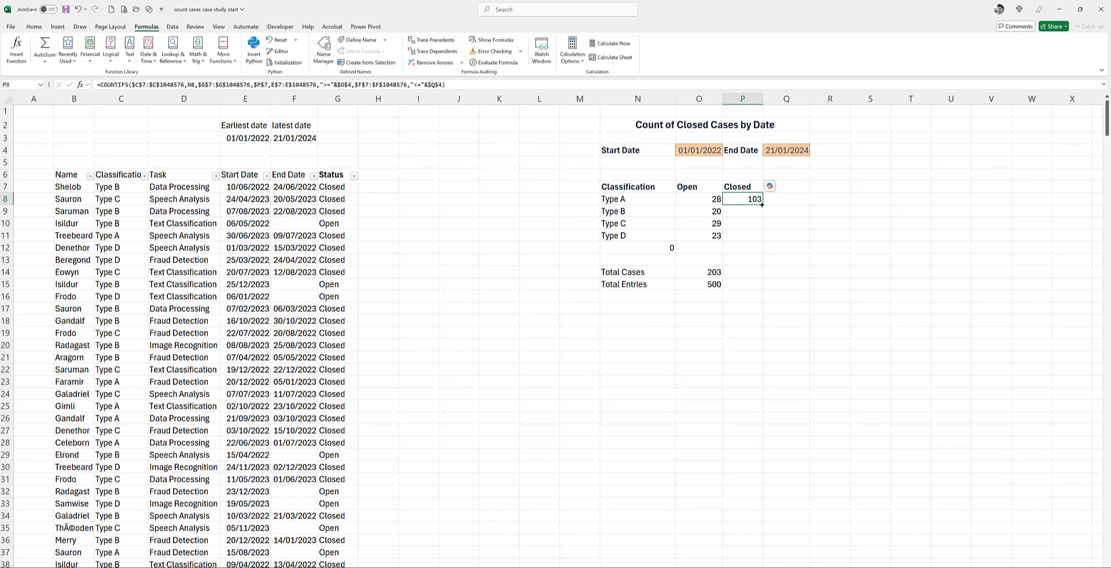
{"action": "left_click_drag", "start_coordinate": [760, 215], "coordinate": [759, 240]}
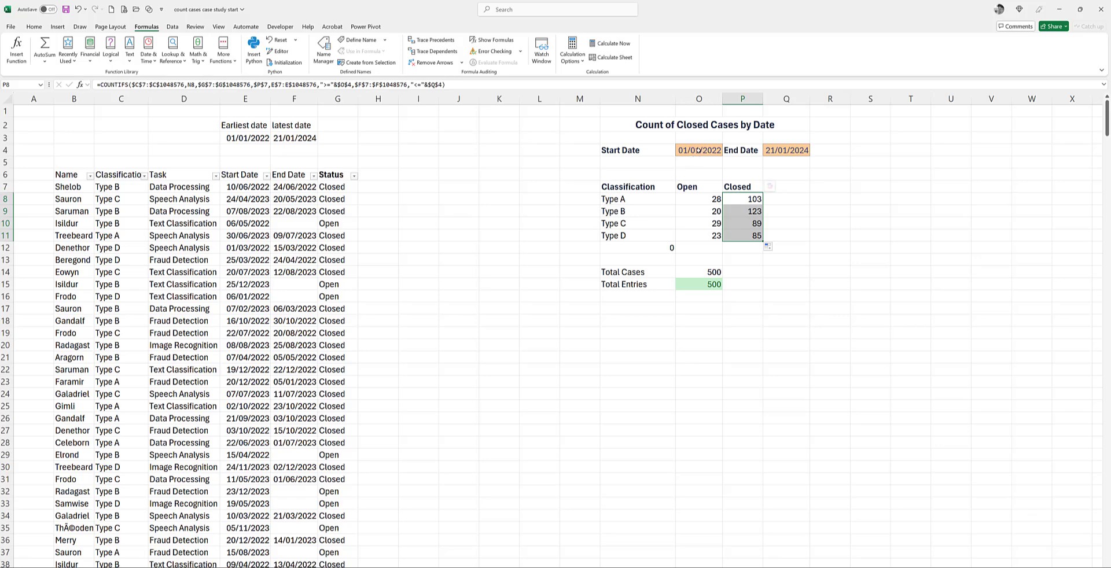
{"action": "left_click", "coordinate": [699, 150]}
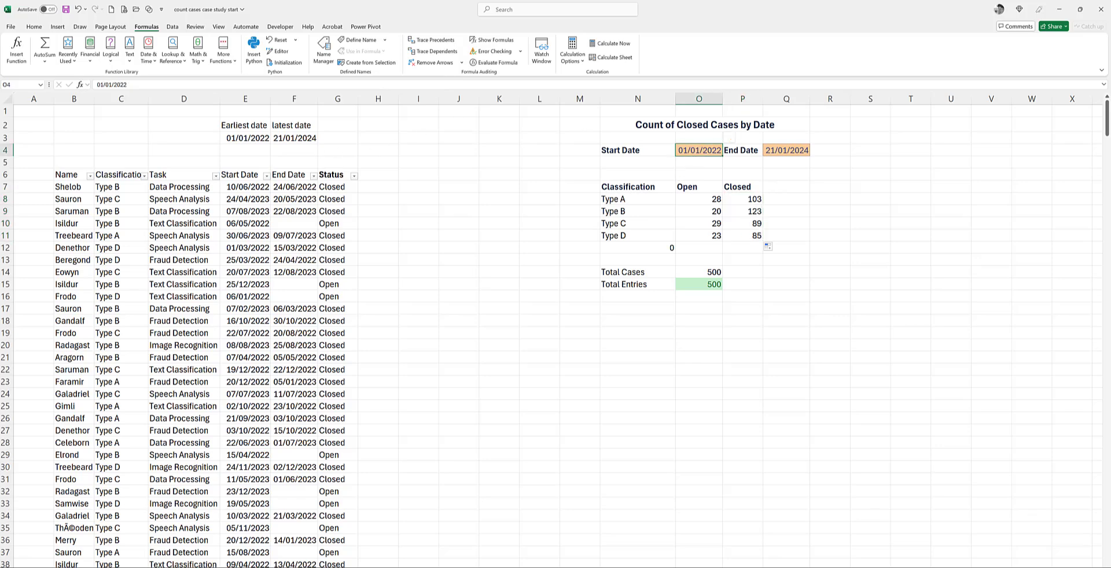
{"action": "left_click", "coordinate": [244, 138]}
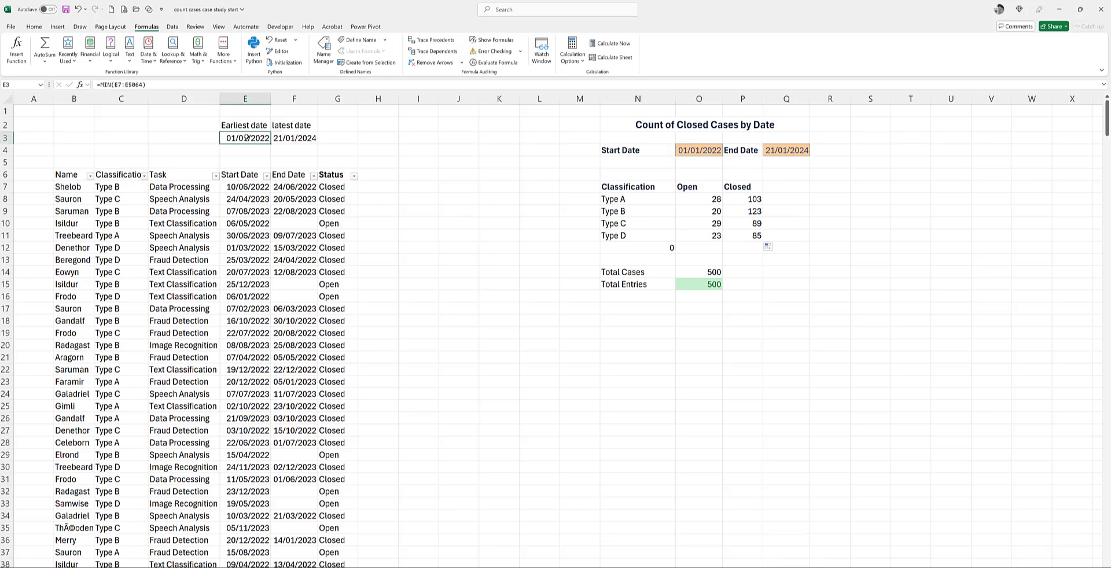
{"action": "left_click", "coordinate": [791, 161]}
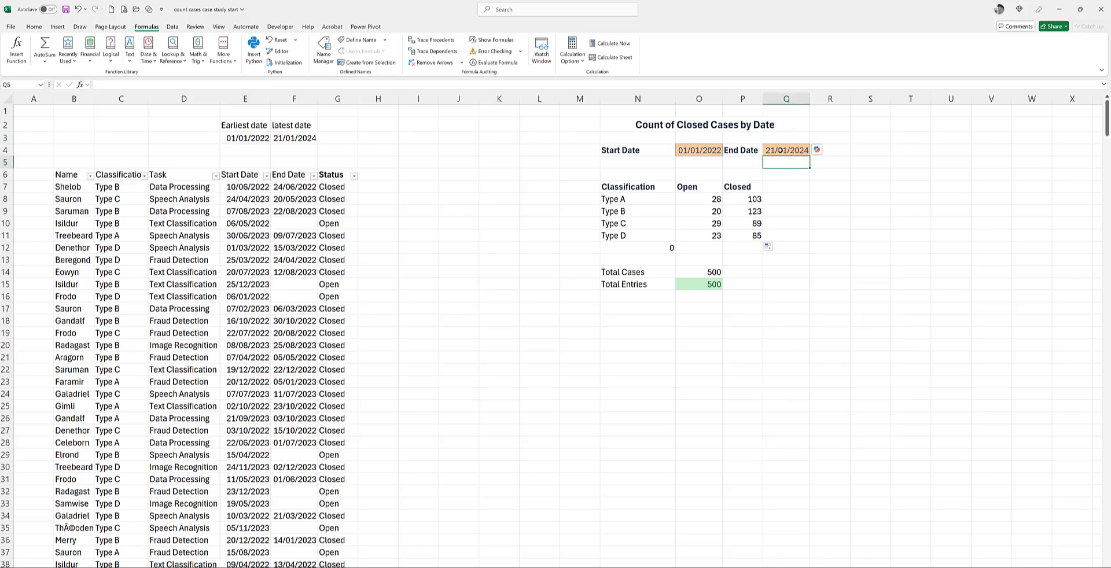
{"action": "left_click", "coordinate": [780, 149]}
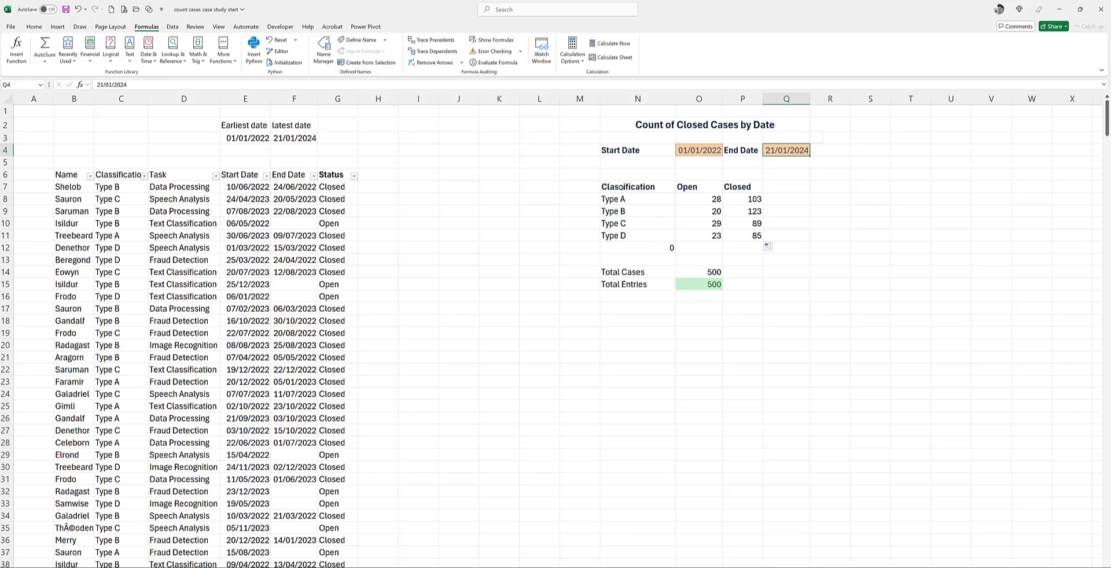
Step: Insert a Clustered Bar chart from the classification summary N7:P11 and place it just below the Total Entries row
{"action": "left_click_drag", "start_coordinate": [621, 187], "coordinate": [752, 231]}
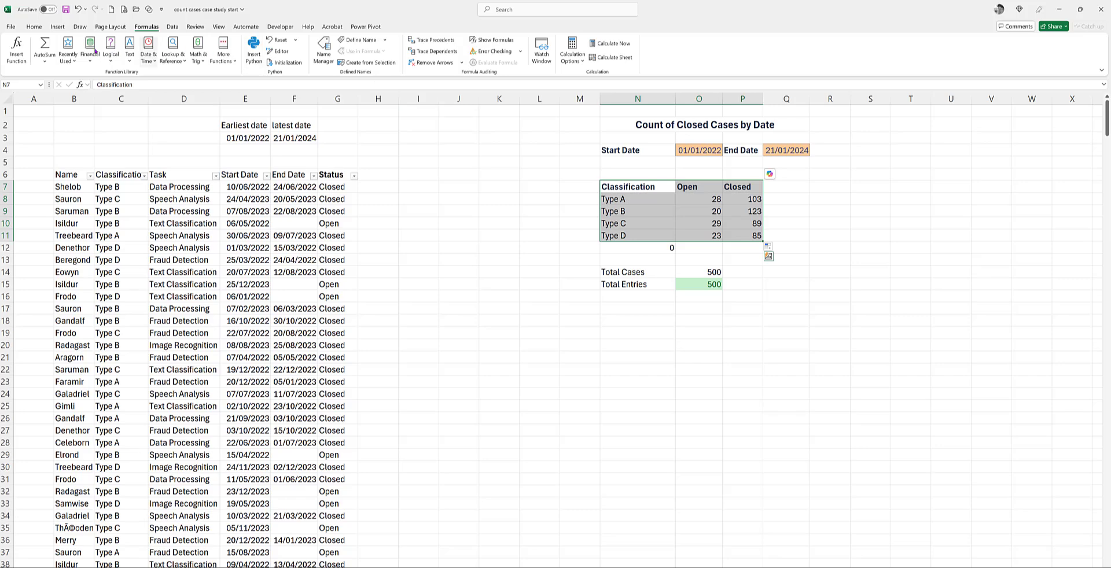
{"action": "left_click", "coordinate": [58, 26]}
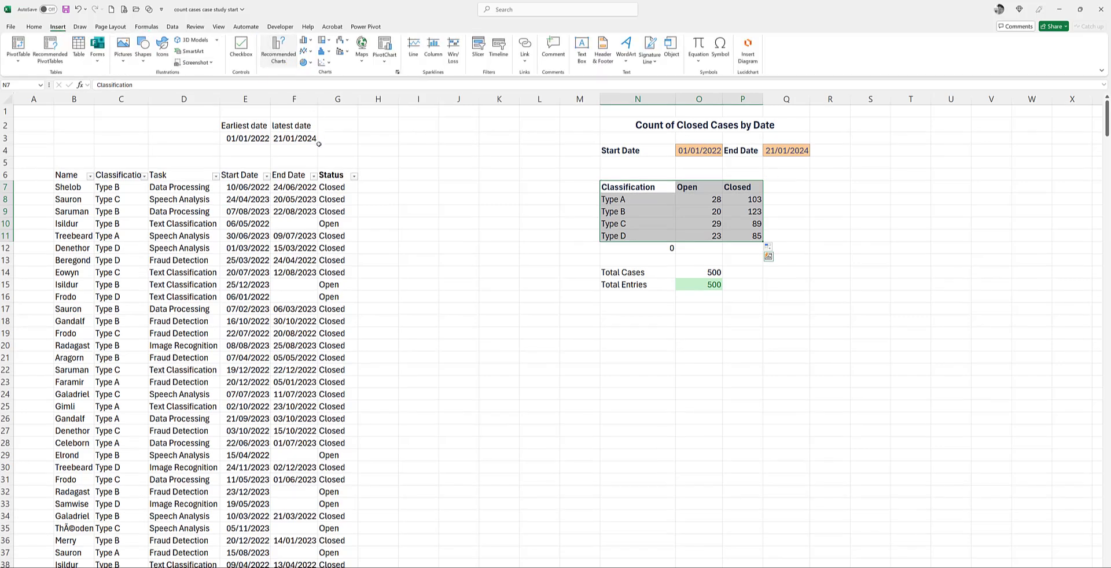
{"action": "left_click", "coordinate": [278, 49]}
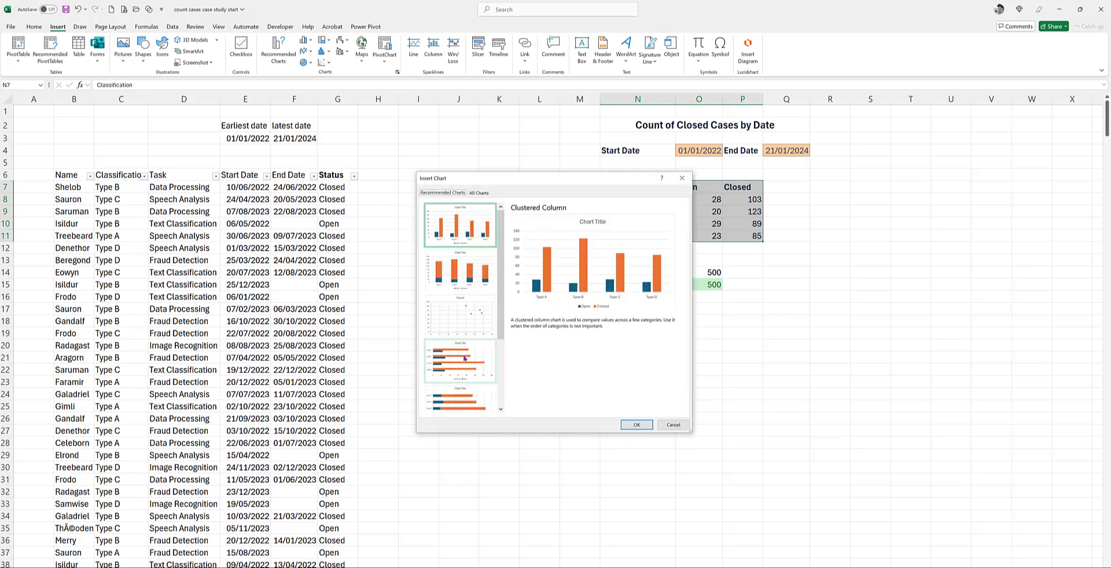
{"action": "left_click", "coordinate": [464, 358]}
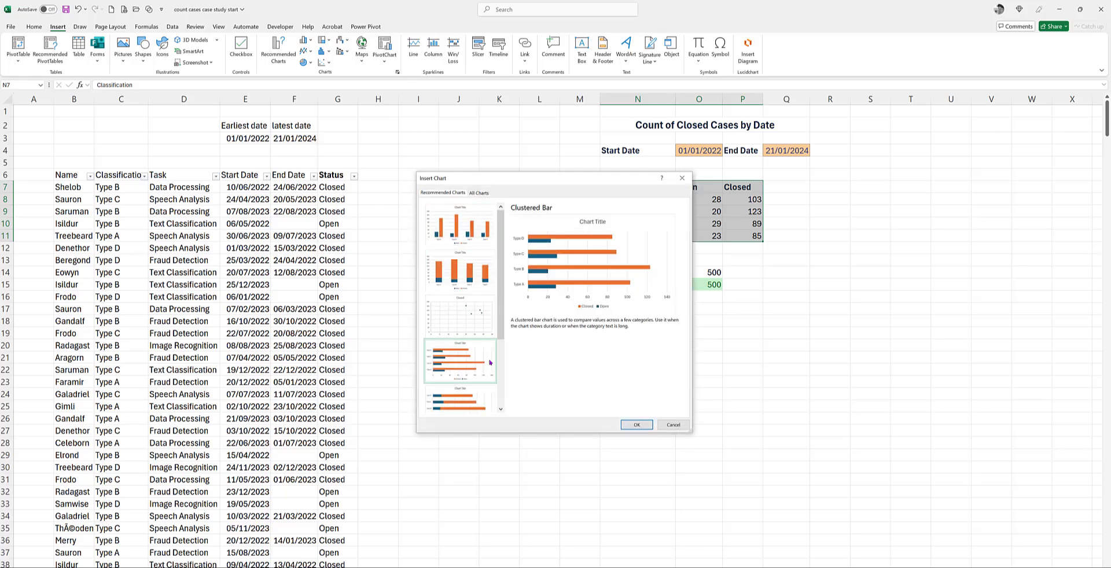
{"action": "left_click", "coordinate": [636, 425]}
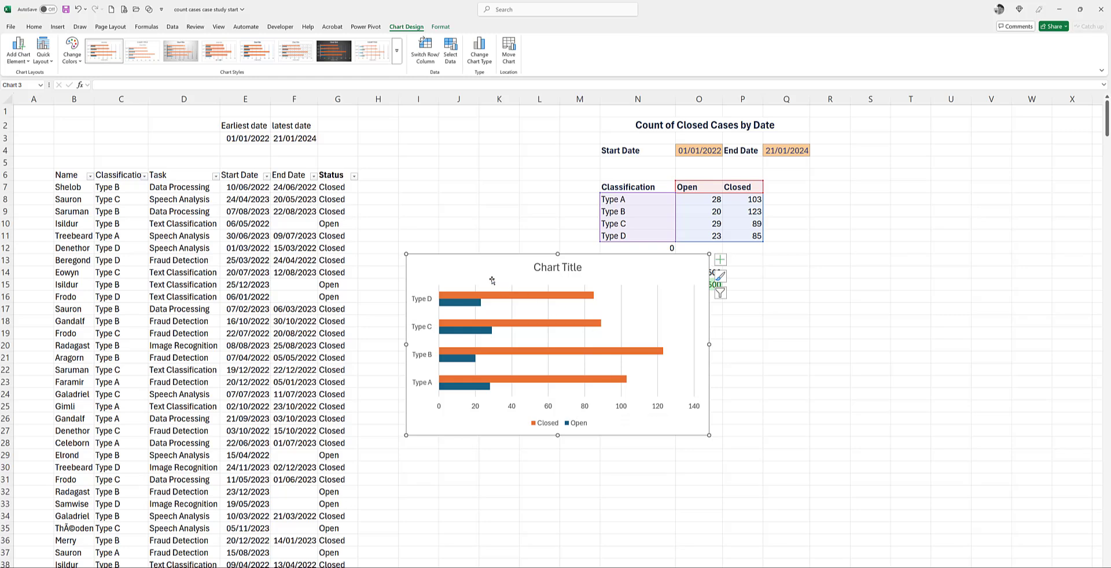
{"action": "left_click_drag", "start_coordinate": [491, 280], "coordinate": [568, 326]}
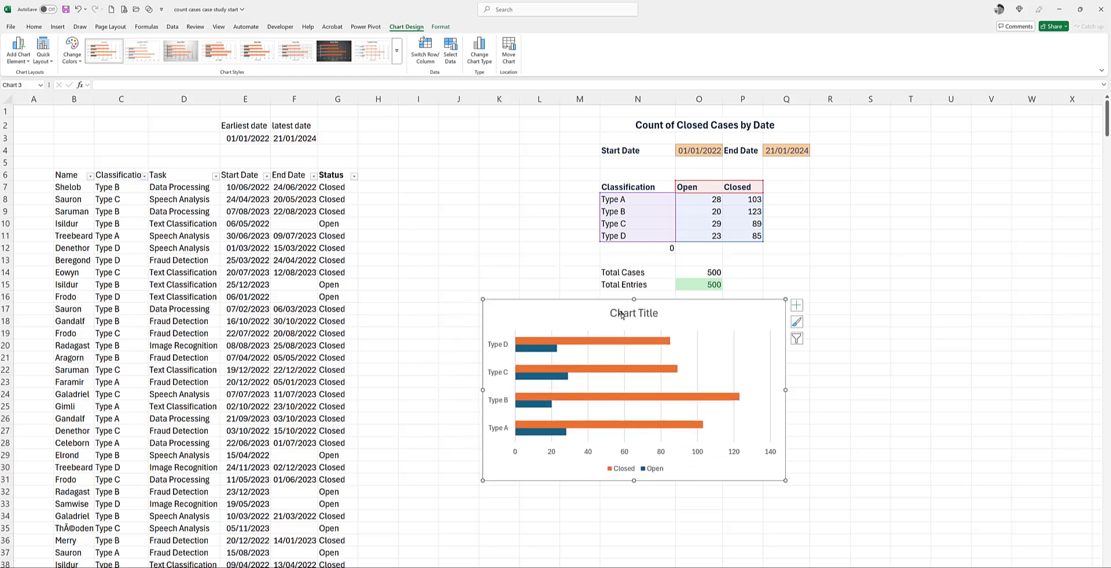
Step: Enter the formula =N2 in C1 to reference the summary heading
{"action": "left_click", "coordinate": [620, 314]}
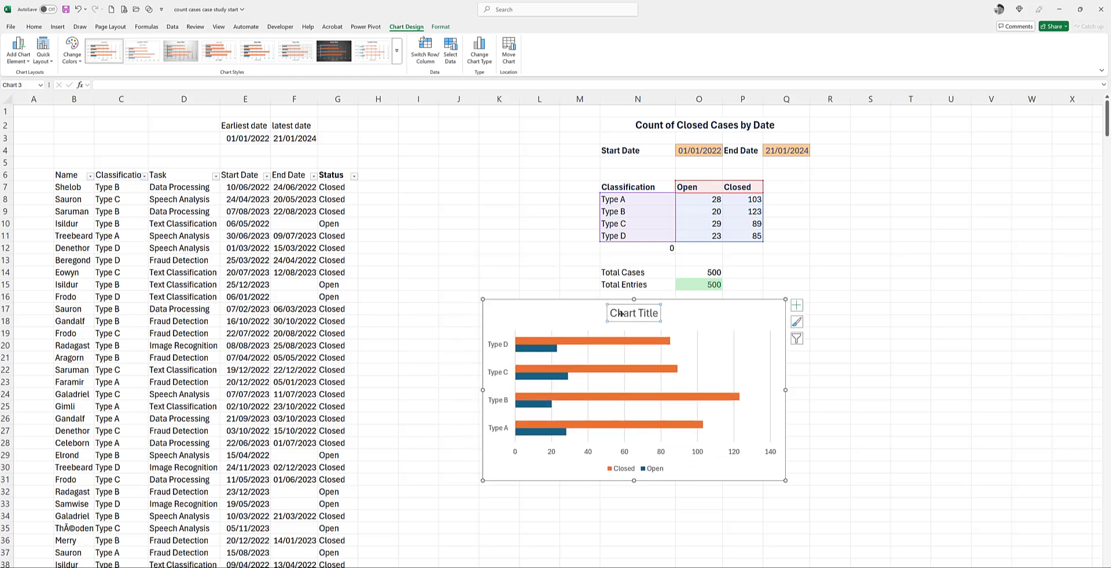
{"action": "left_click", "coordinate": [121, 99]}
{"action": "left_click", "coordinate": [130, 85]}
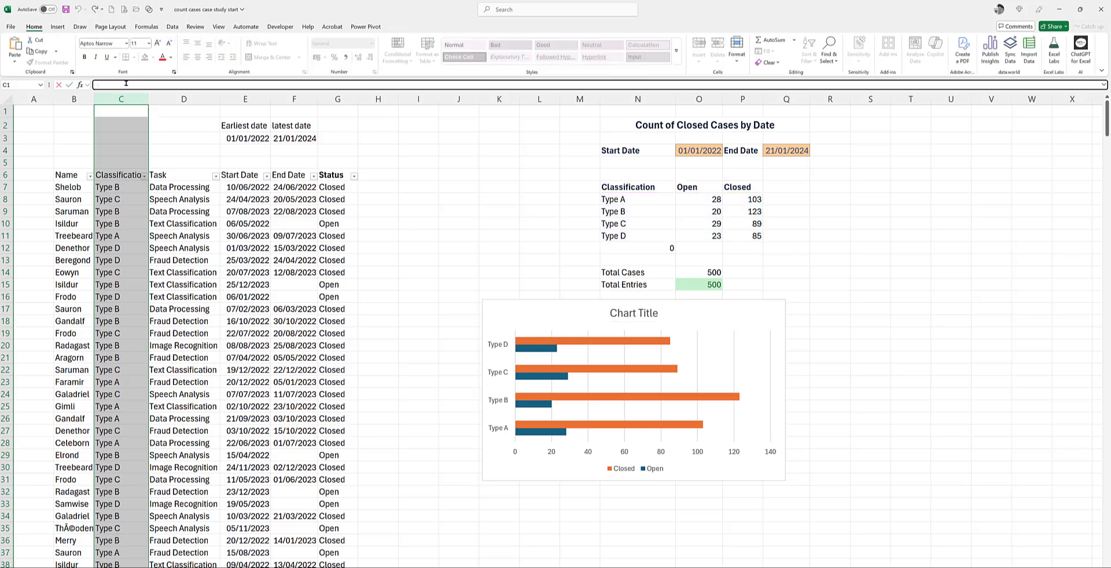
{"action": "type", "text": "="}
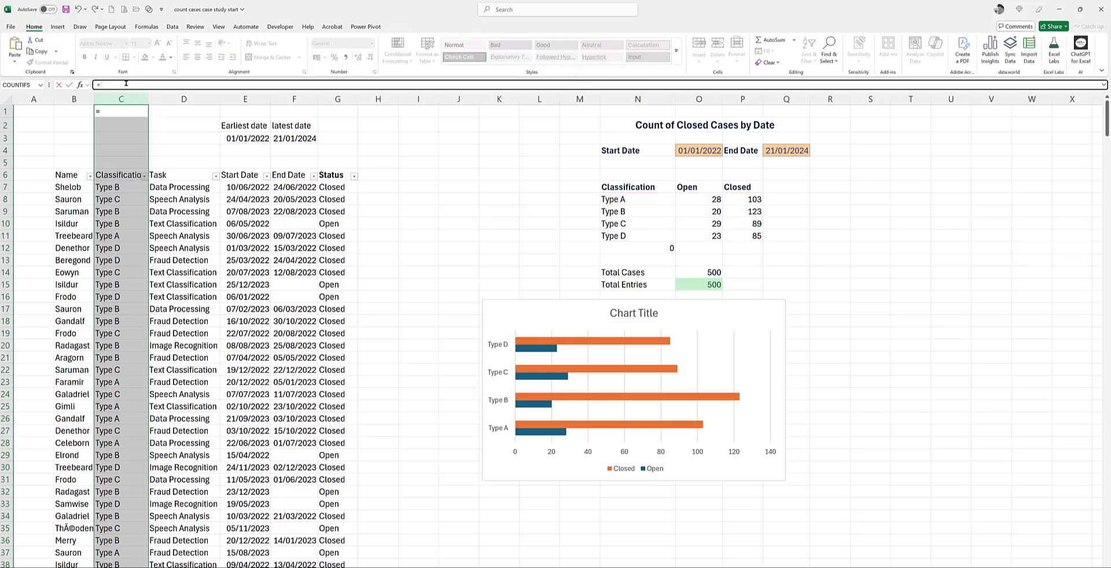
{"action": "left_click", "coordinate": [640, 128]}
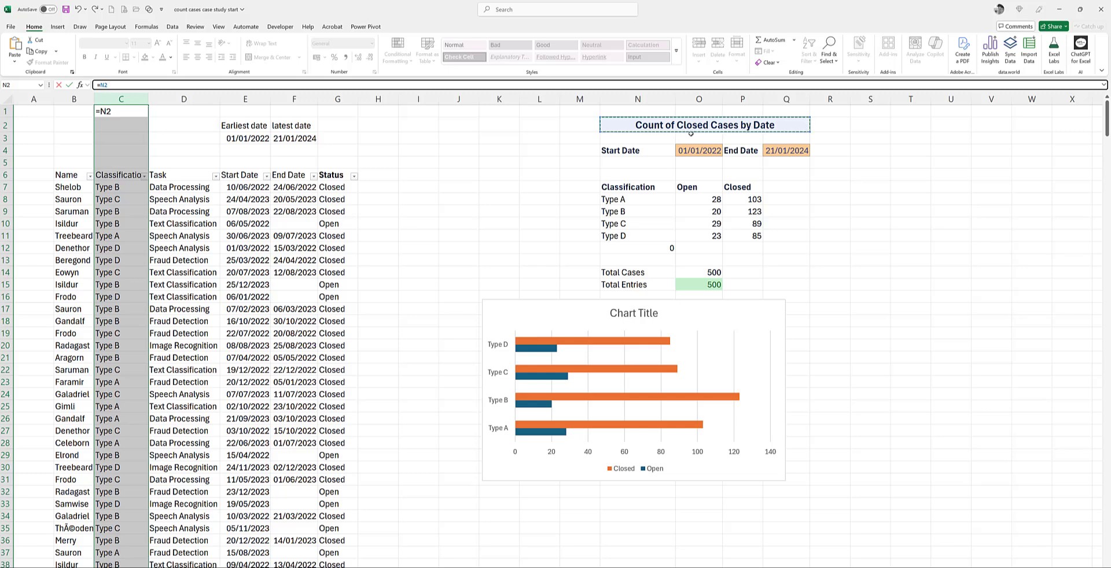
{"action": "key", "text": "Return"}
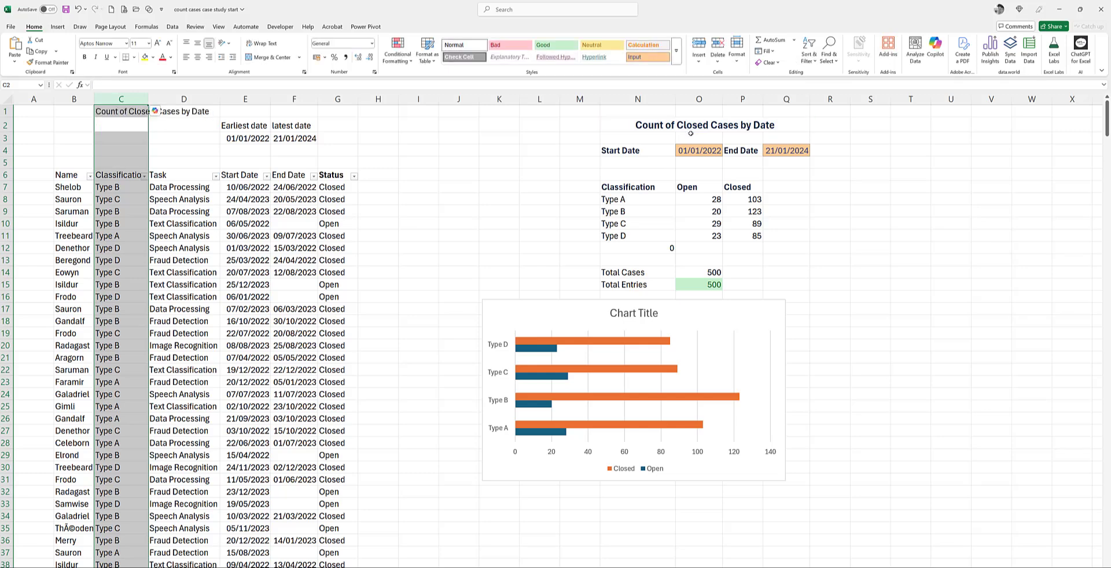
Step: Link the bar chart's title to the summary heading with ='No Table'!$N$2:$Q$2
{"action": "left_click", "coordinate": [637, 312]}
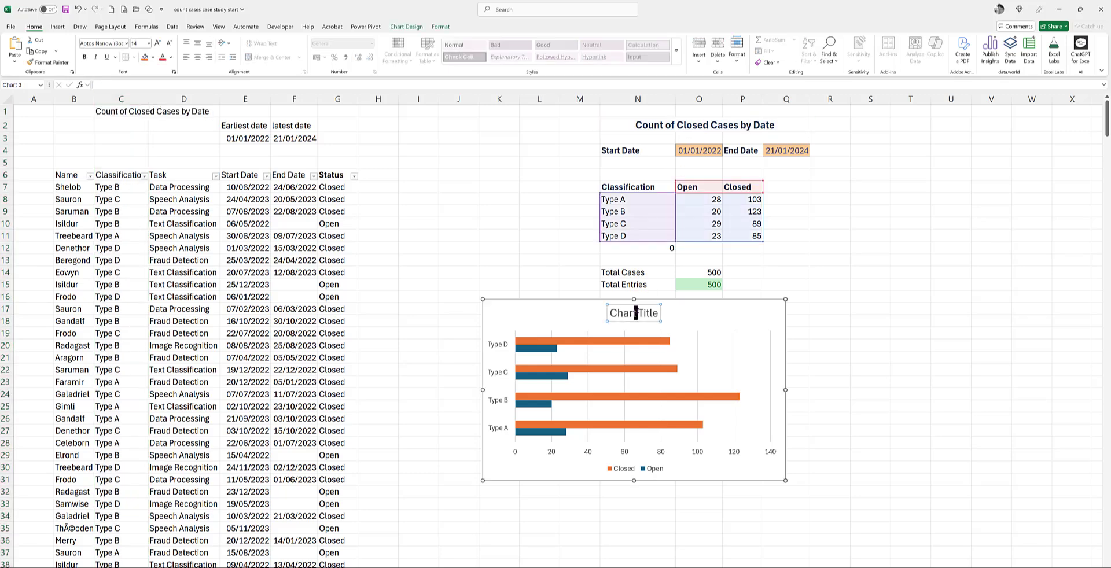
{"action": "left_click", "coordinate": [636, 313]}
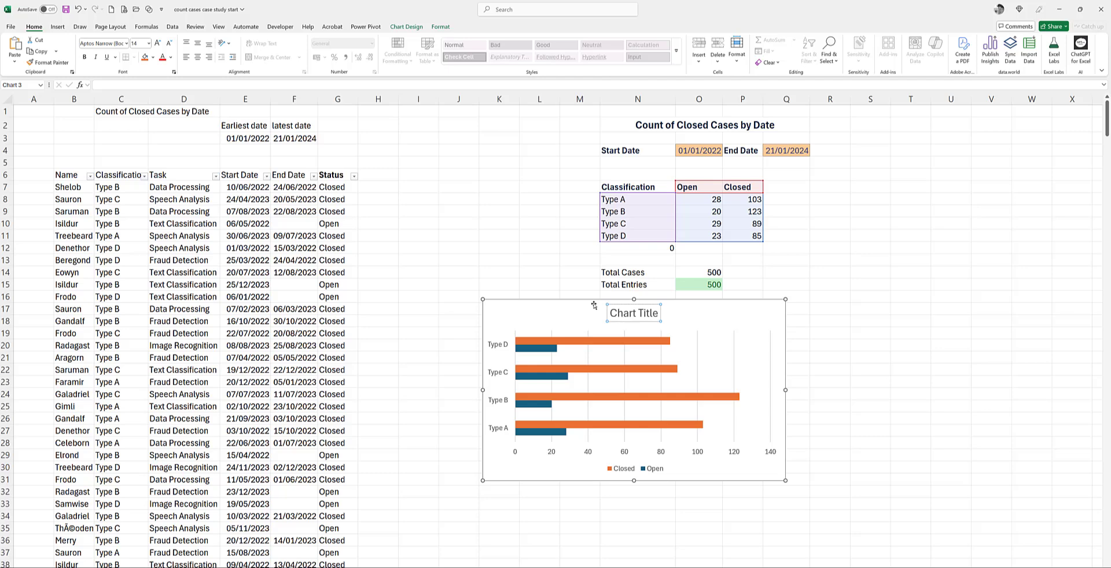
{"action": "left_click", "coordinate": [110, 84]}
{"action": "type", "text": "="}
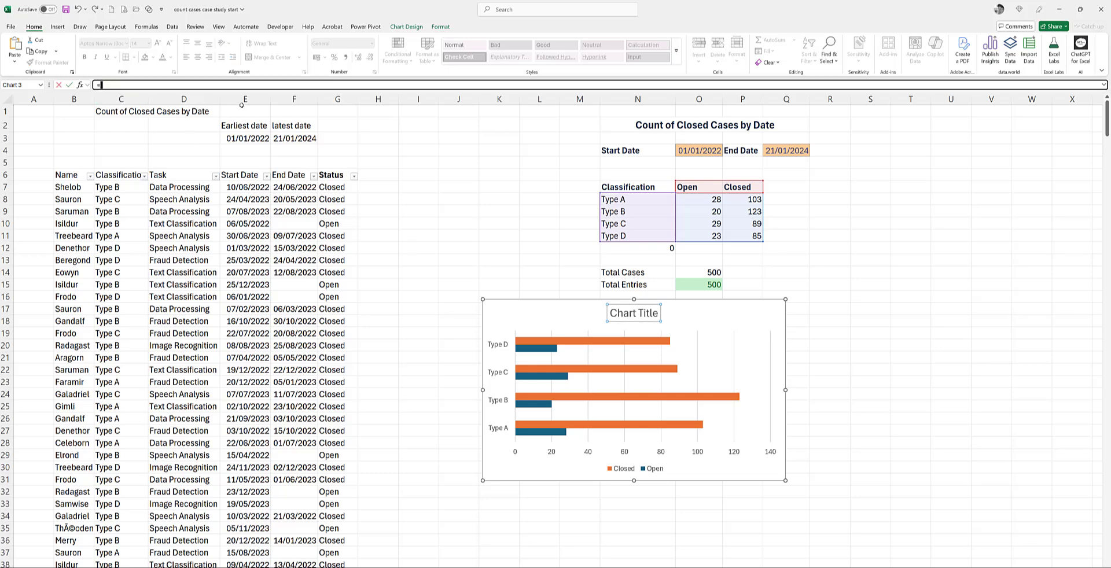
{"action": "left_click", "coordinate": [645, 125]}
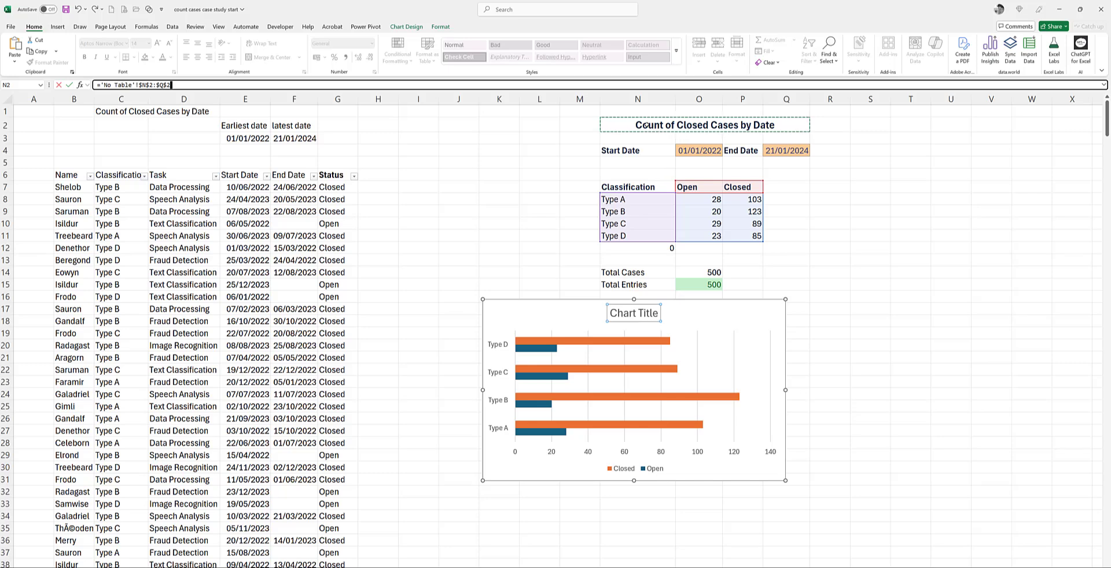
{"action": "key", "text": "Return"}
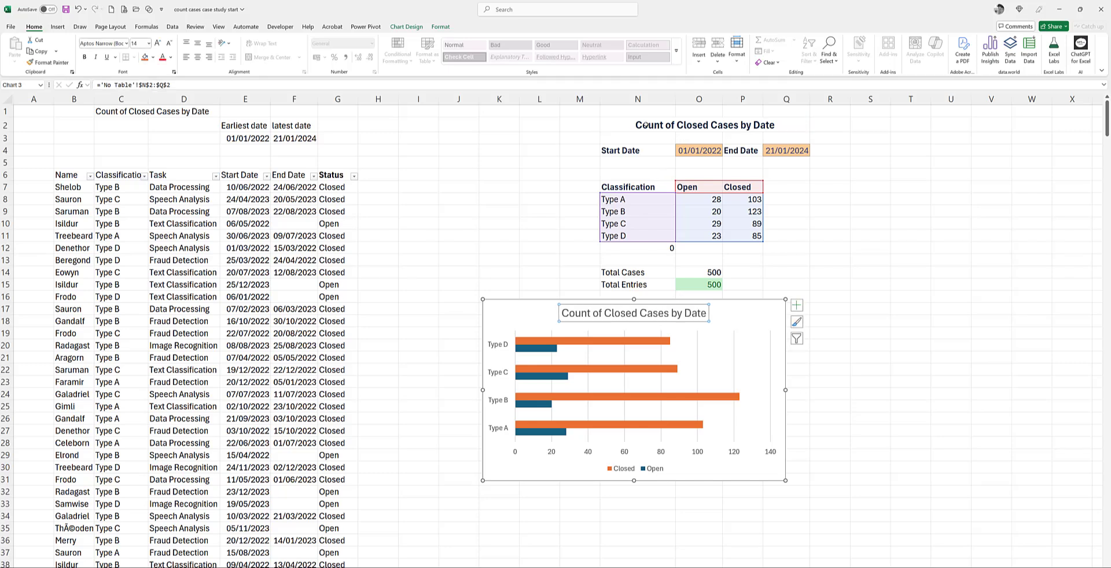
{"action": "left_click", "coordinate": [637, 125]}
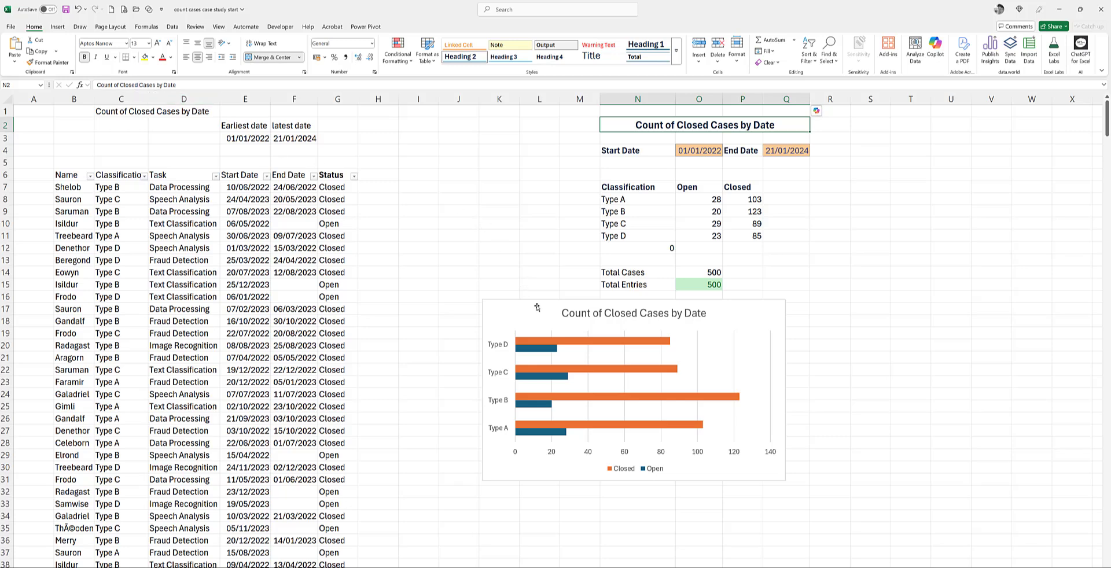
Step: Move the bar chart's legend to the top, beneath the chart title
{"action": "left_click", "coordinate": [768, 314]}
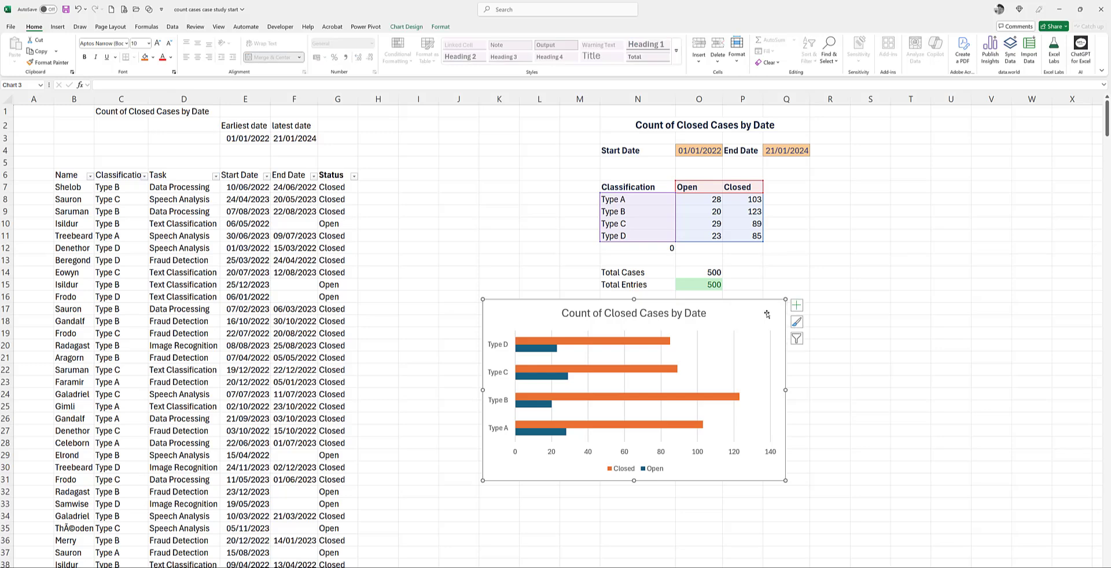
{"action": "left_click", "coordinate": [795, 306]}
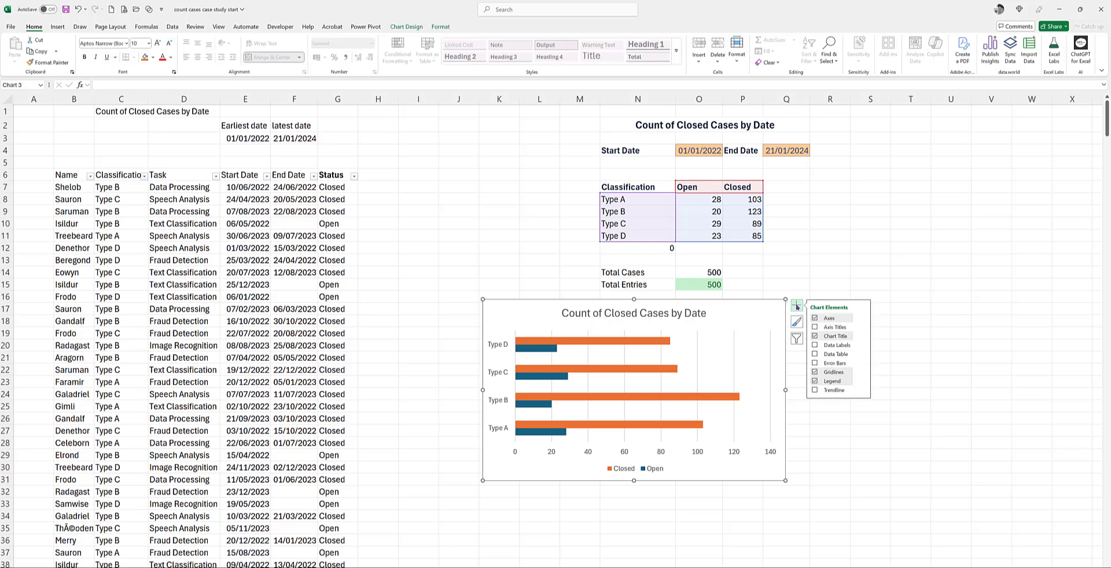
{"action": "left_click", "coordinate": [862, 381]}
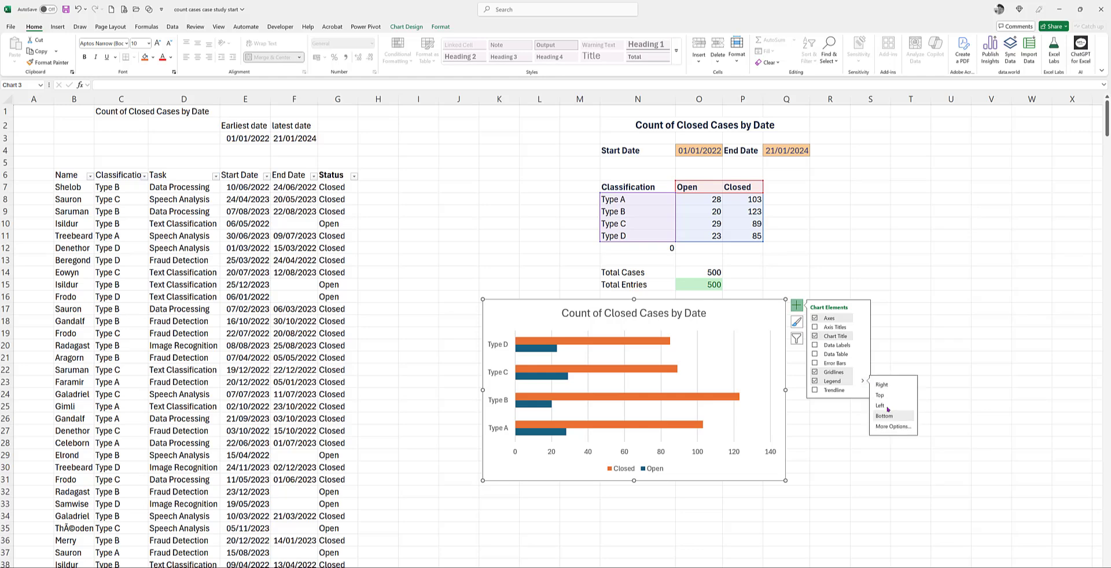
{"action": "left_click", "coordinate": [880, 395]}
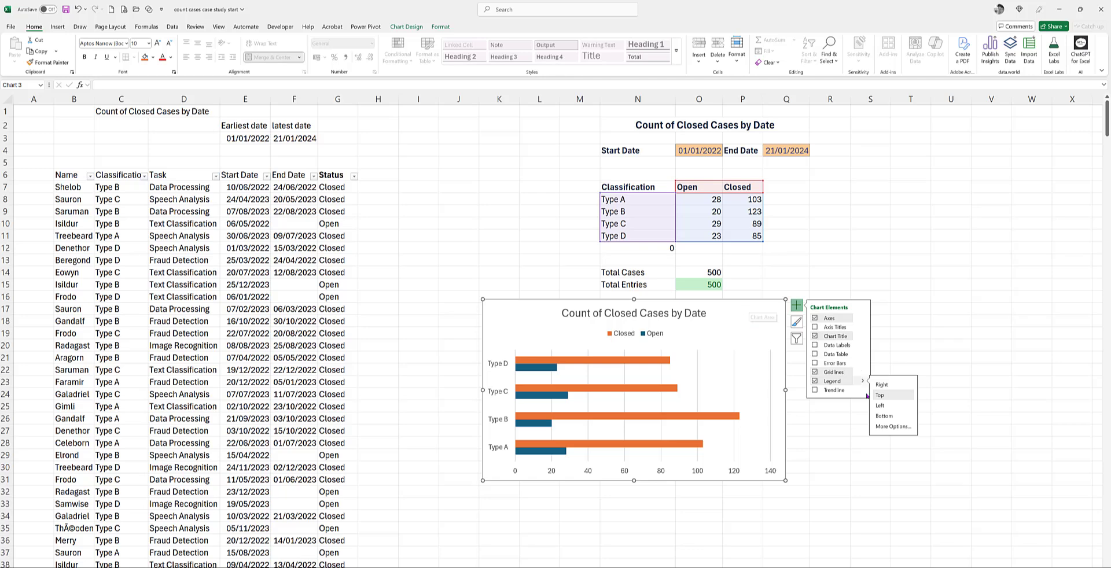
Step: Format the chart's vertical category axis to show the categories in reverse order, so Type A comes first
{"action": "left_click", "coordinate": [496, 396]}
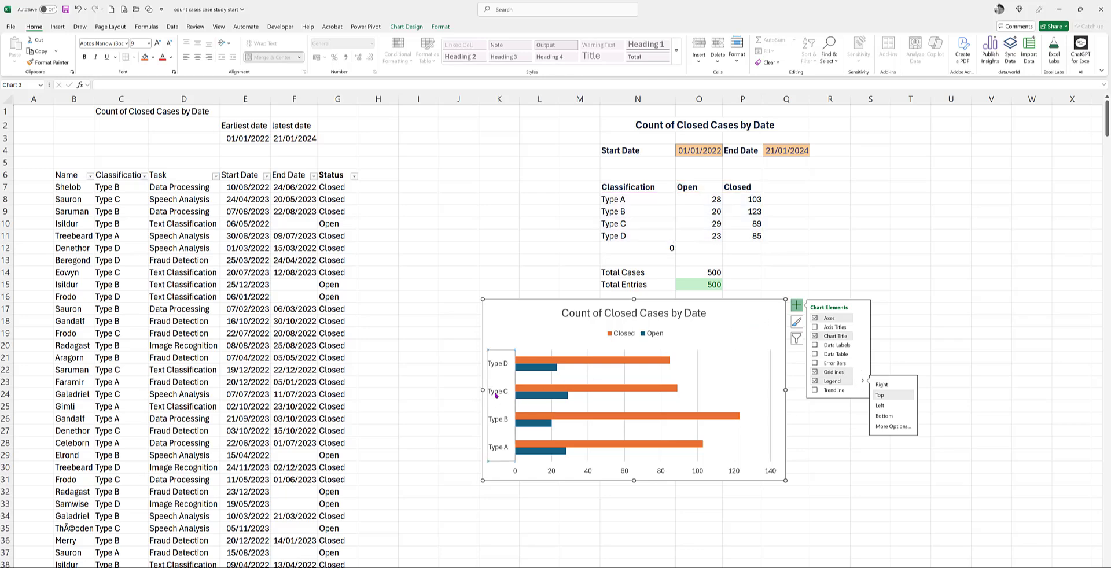
{"action": "right_click", "coordinate": [496, 395]}
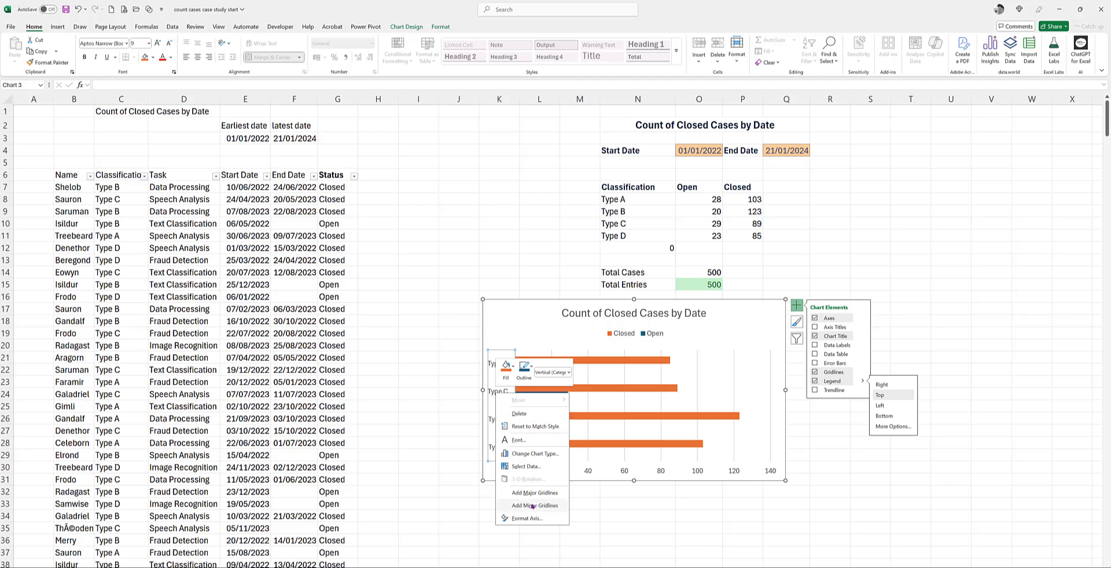
{"action": "left_click", "coordinate": [537, 518]}
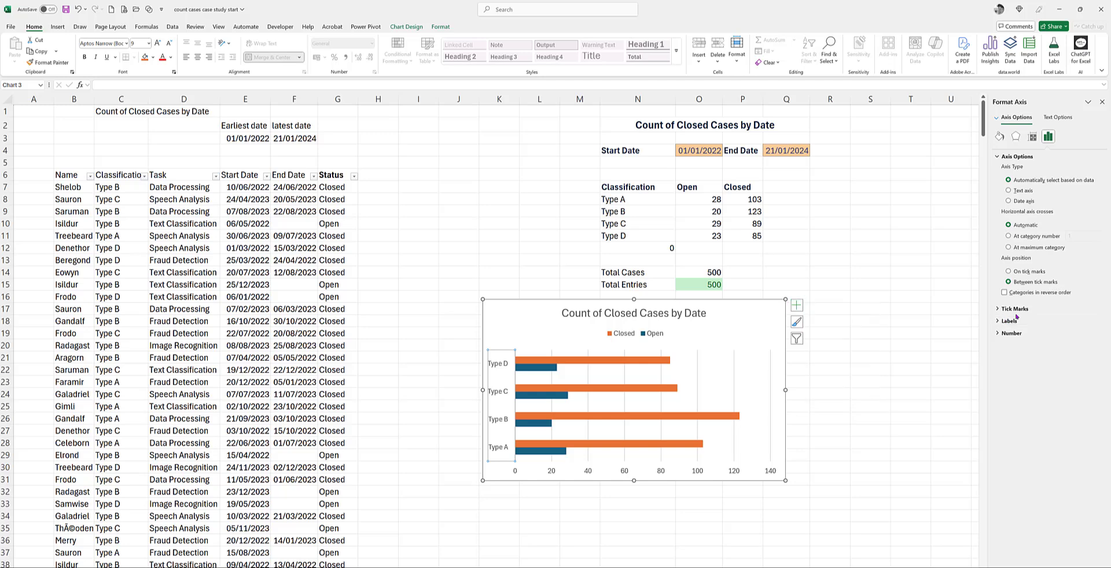
{"action": "mouse_move", "coordinate": [1010, 282]}
{"action": "left_mouse_down"}
{"action": "mouse_move", "coordinate": [982, 287]}
{"action": "mouse_move", "coordinate": [1019, 306]}
{"action": "mouse_move", "coordinate": [1016, 284]}
{"action": "left_mouse_up"}
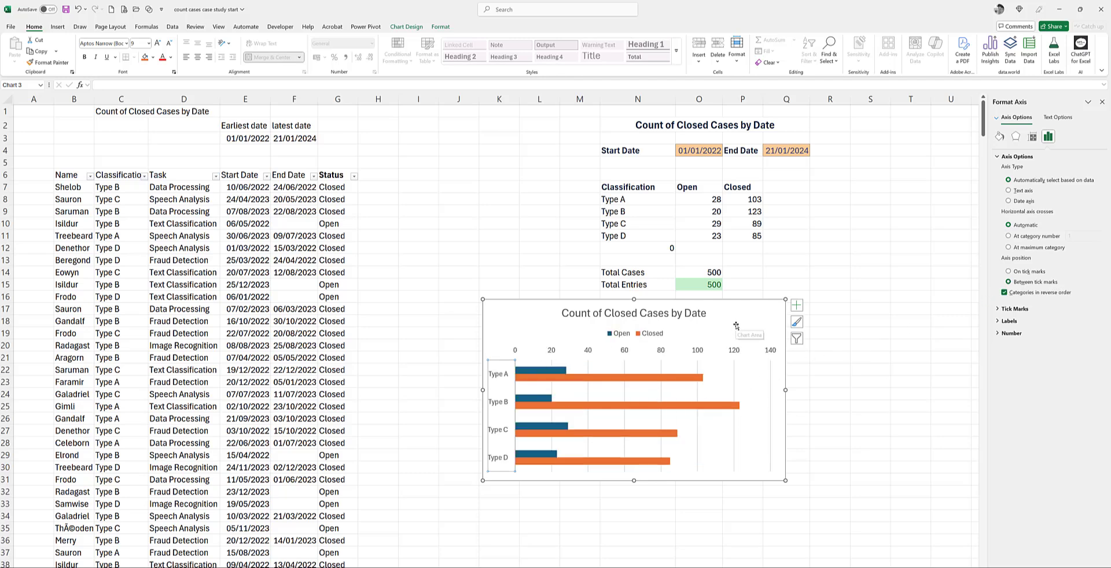
{"action": "left_click_drag", "start_coordinate": [744, 319], "coordinate": [737, 336]}
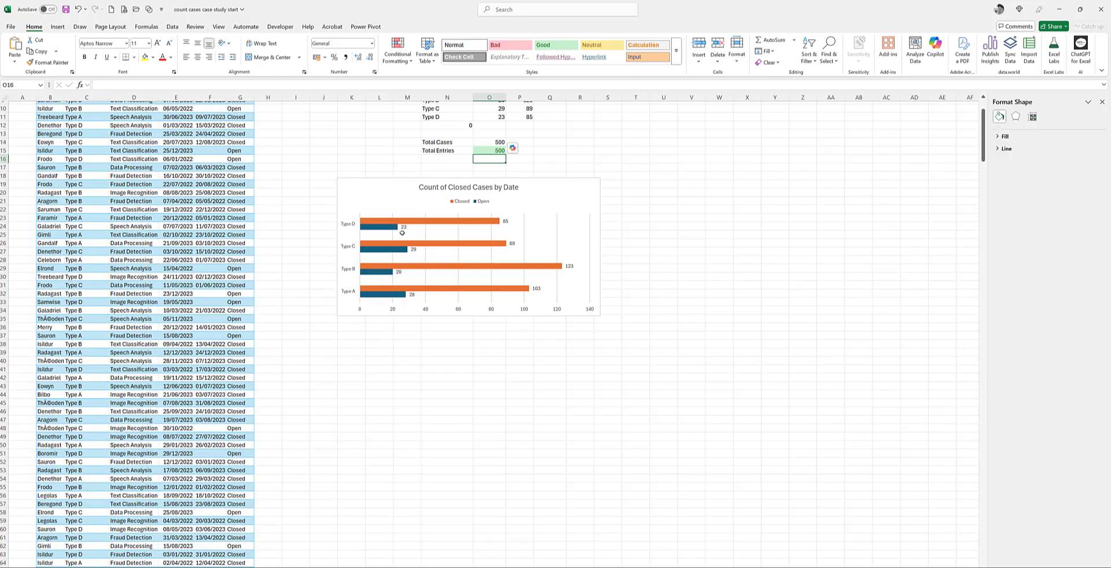
Step: Examine the COUNTIFS formula for Type A open cases in O8 on the sheet whose case data is a table
{"action": "scroll", "coordinate": [402, 232], "scroll_direction": "up", "scroll_amount": 3}
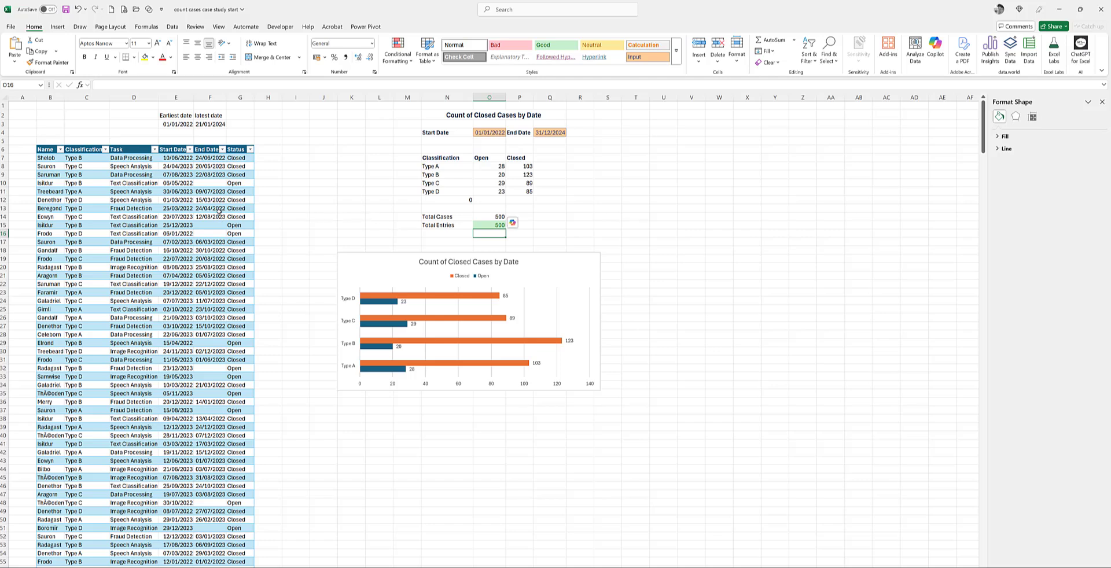
{"action": "left_click", "coordinate": [491, 166]}
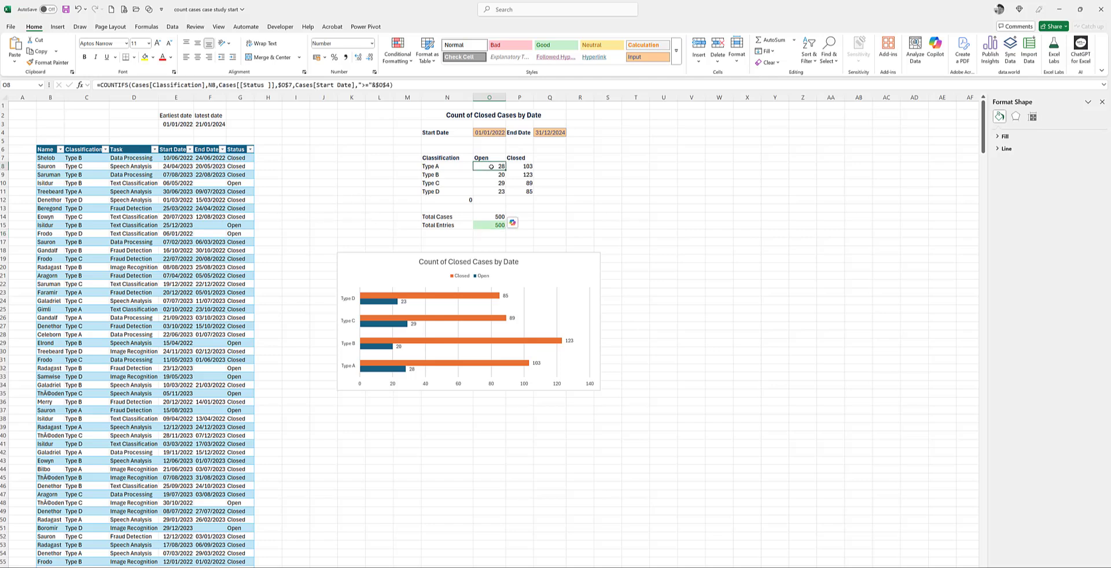